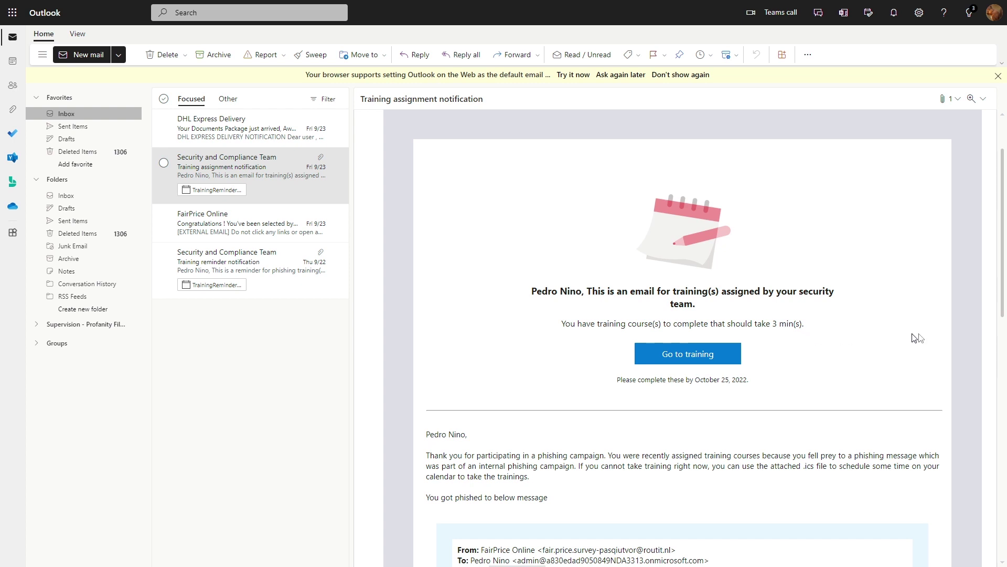
- Read through the training assignment notification email, including the quoted FairPrice phishing message
scroll(939, 331, "down", 1)
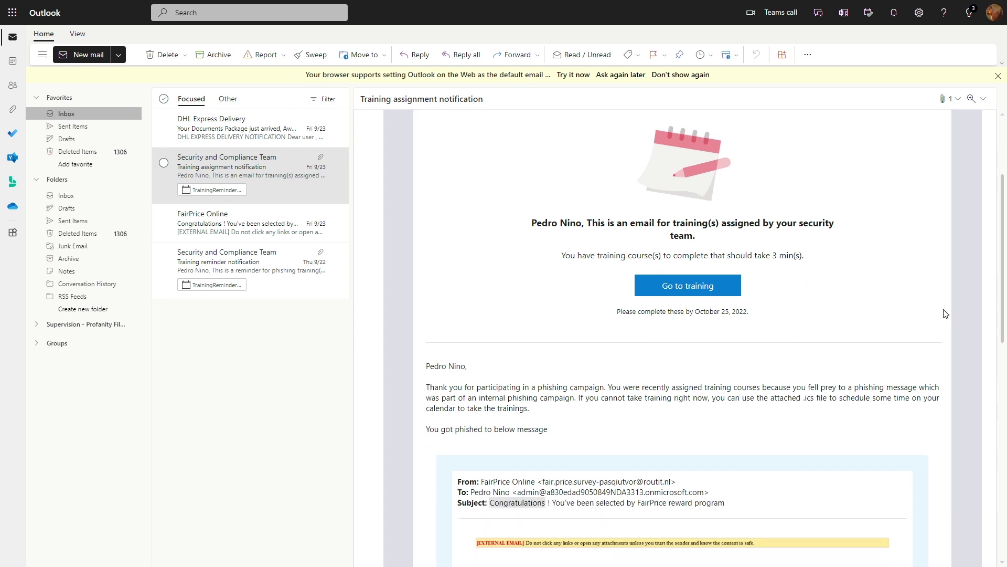
scroll(960, 320, "down", 2)
scroll(968, 344, "down", 1)
scroll(968, 348, "down", 1)
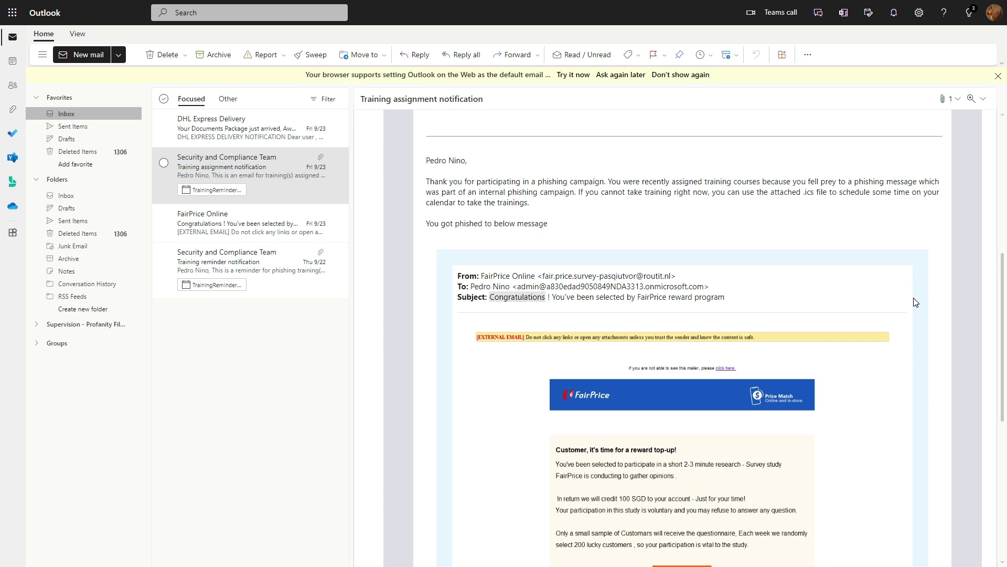
scroll(916, 302, "down", 2)
scroll(915, 302, "up", 4)
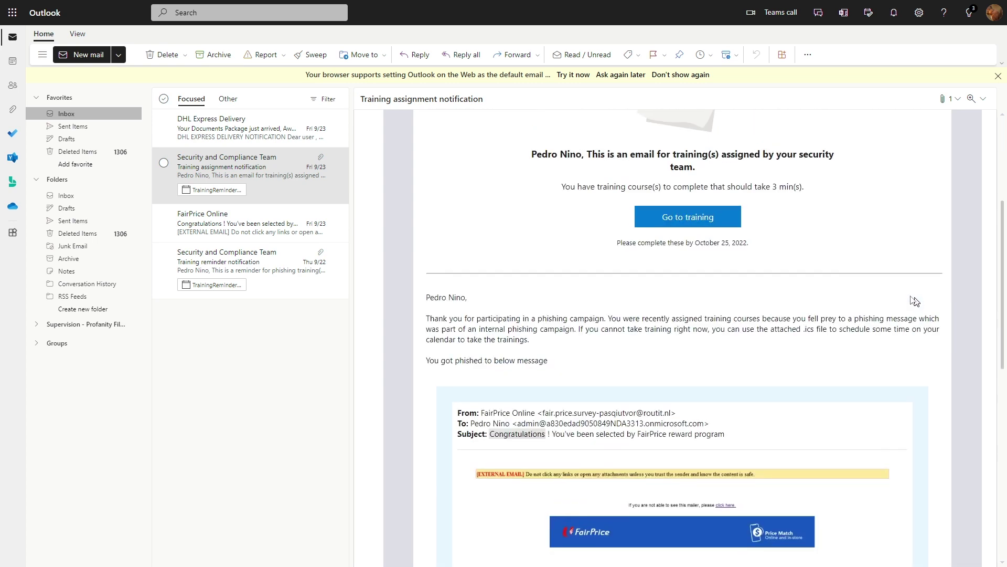
- Go from the email to the assigned trainings, start the Web Phishing course and pause its video
mouse_move(695, 225)
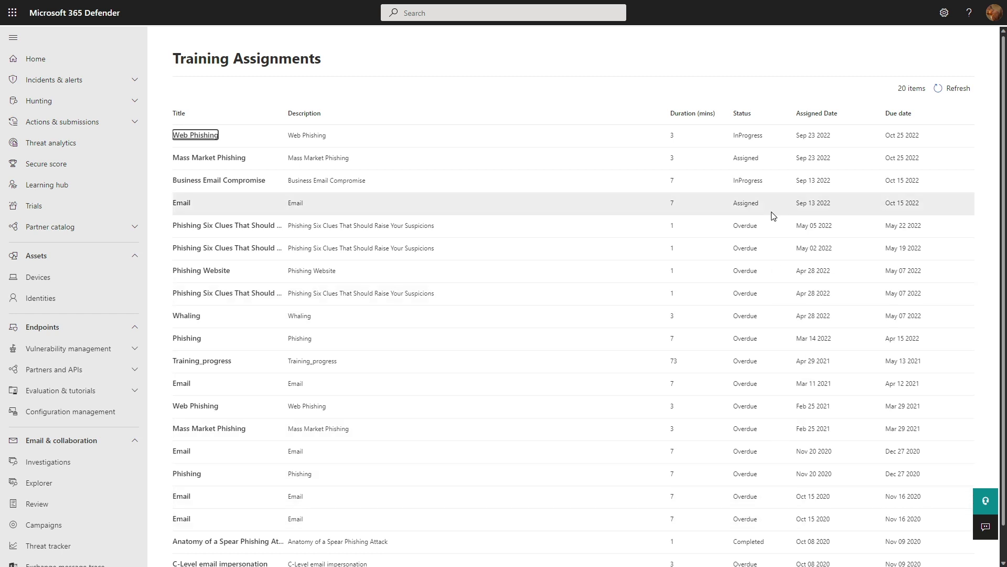
key("Return")
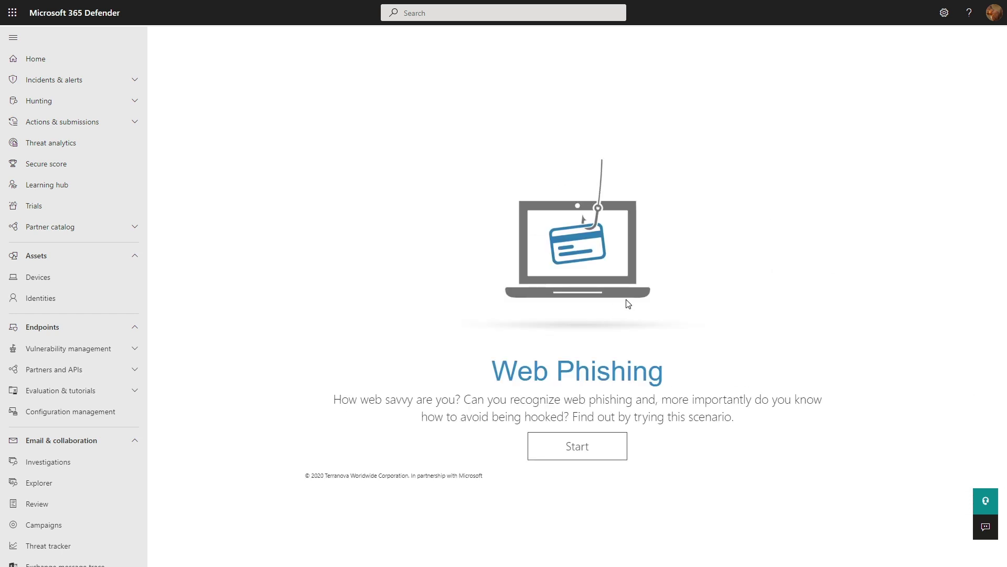
left_click(588, 455)
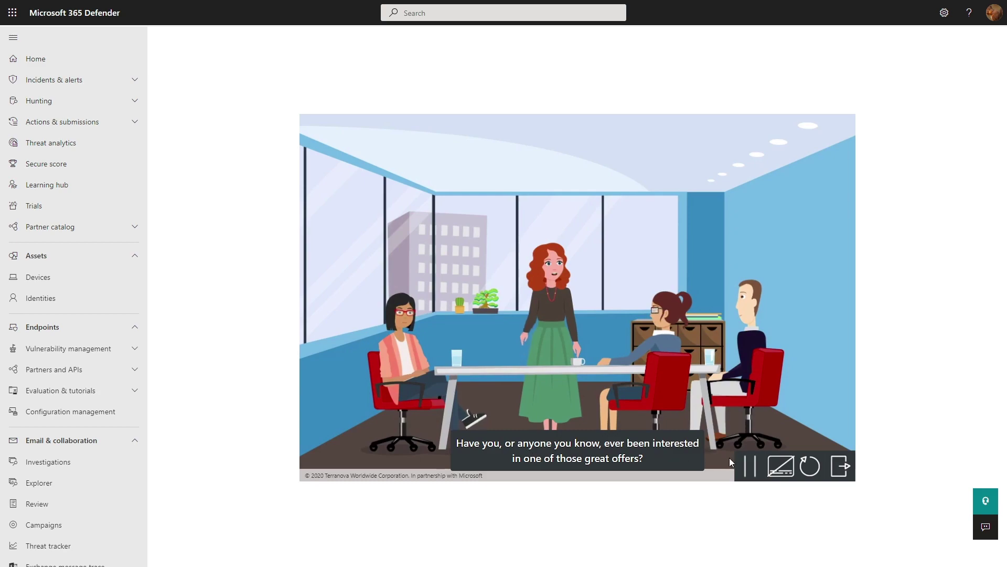
left_click(750, 466)
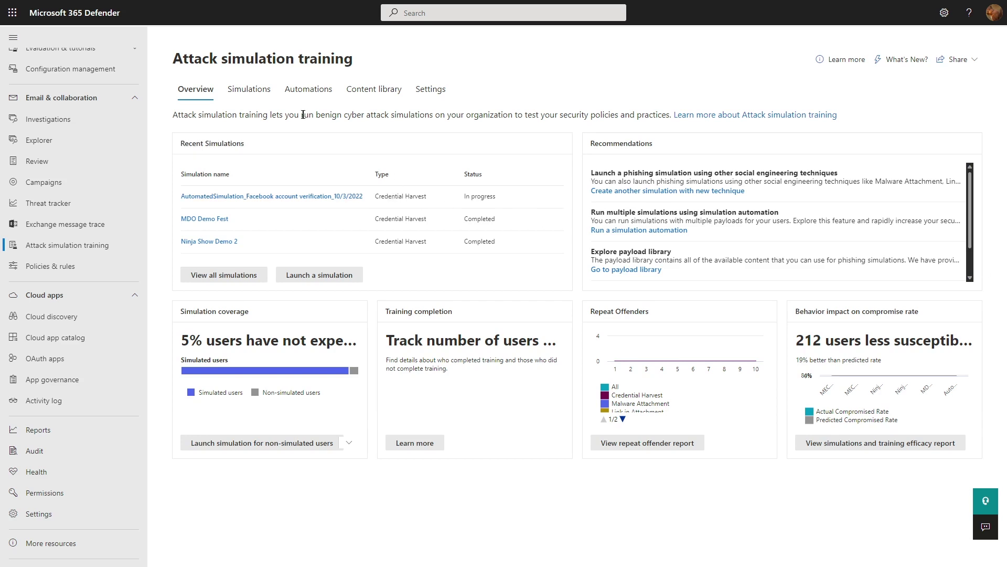
- Open the content library of Attack simulation training and look through the global payloads
left_click(383, 87)
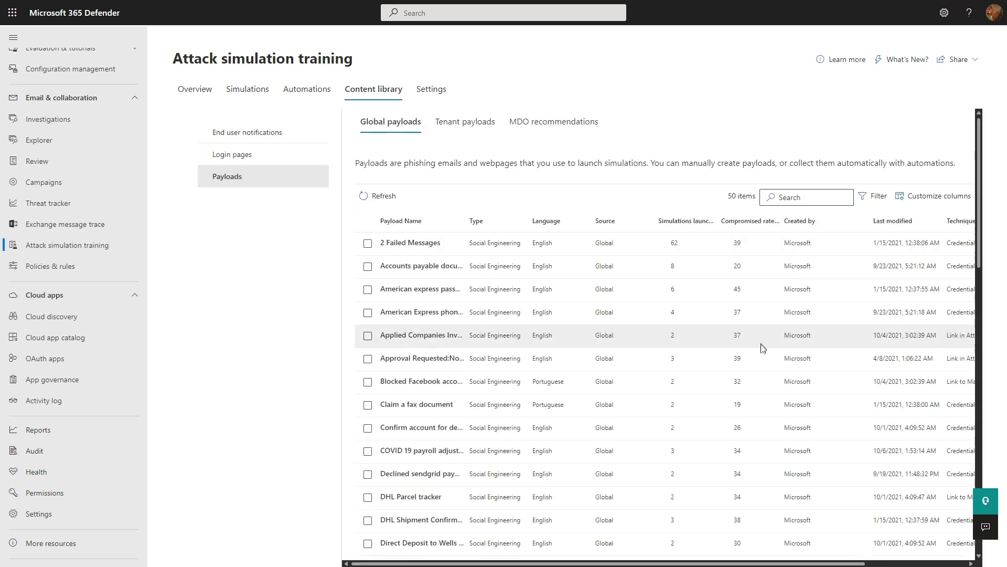
scroll(765, 350, "down", 10)
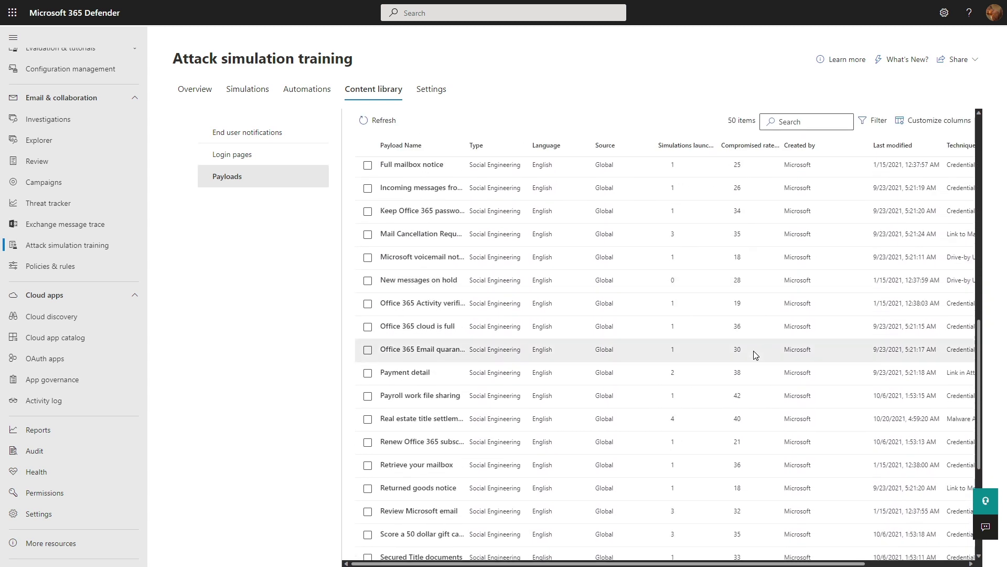
scroll(739, 355, "up", 8)
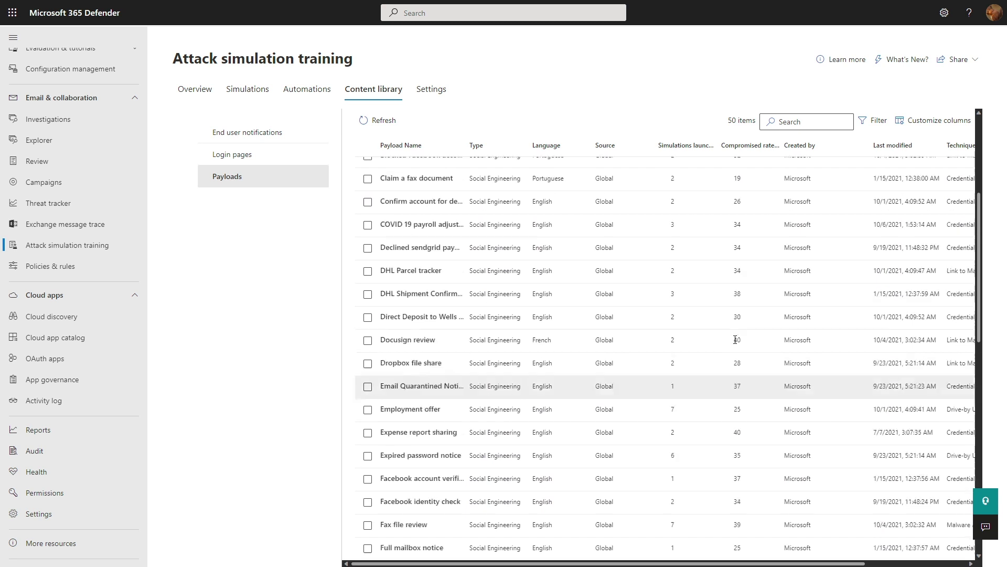
scroll(735, 340, "up", 3)
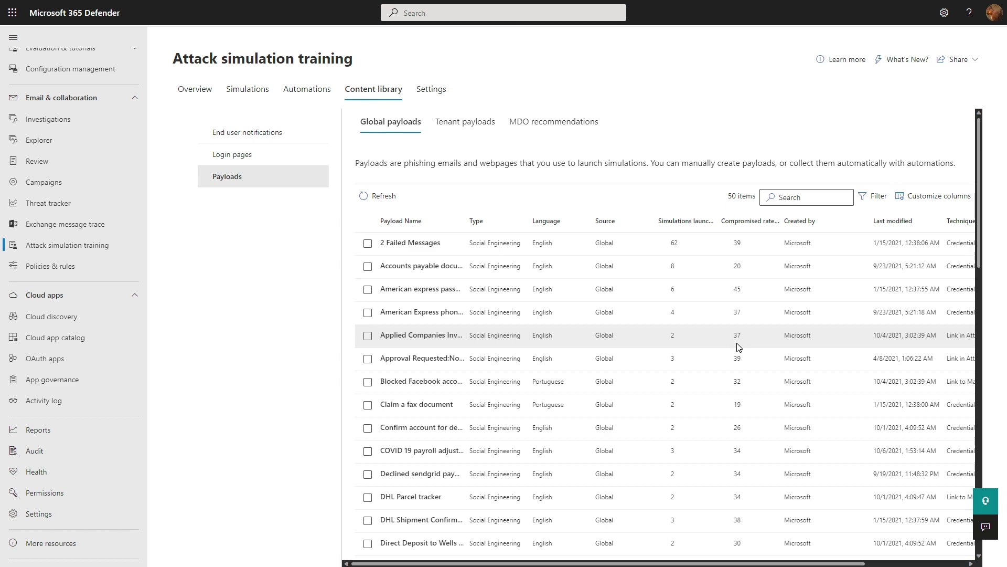
- Load more items at the end of the global payloads list and look through the extended list
scroll(682, 315, "down", 1)
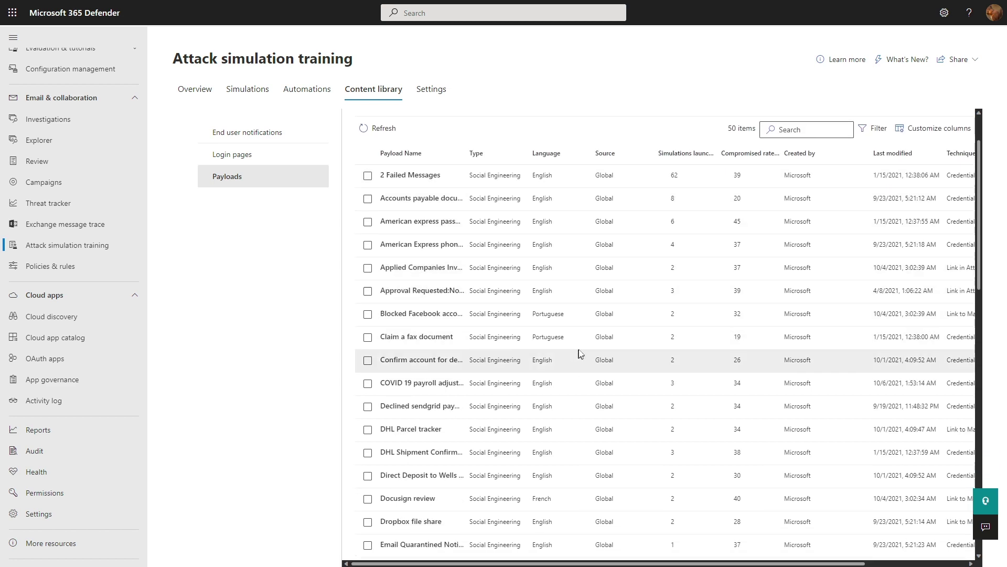
scroll(577, 350, "down", 15)
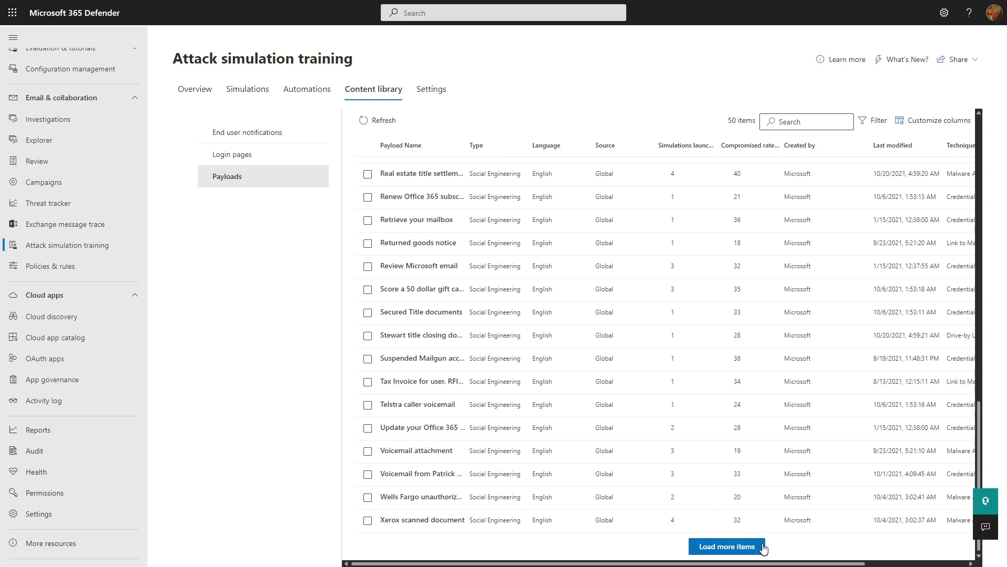
left_click(762, 550)
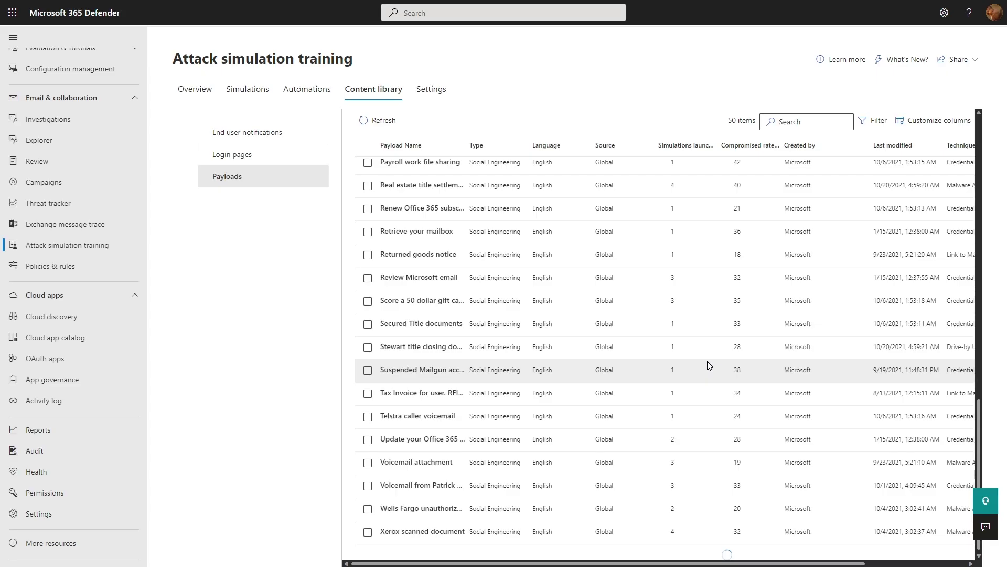
scroll(706, 364, "down", 15)
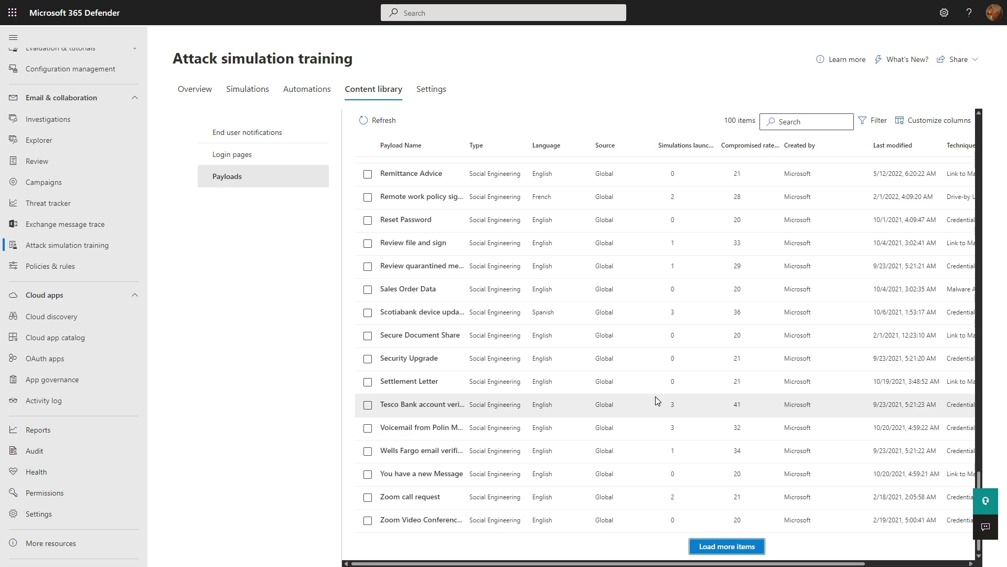
scroll(656, 396, "up", 10)
scroll(550, 359, "up", 10)
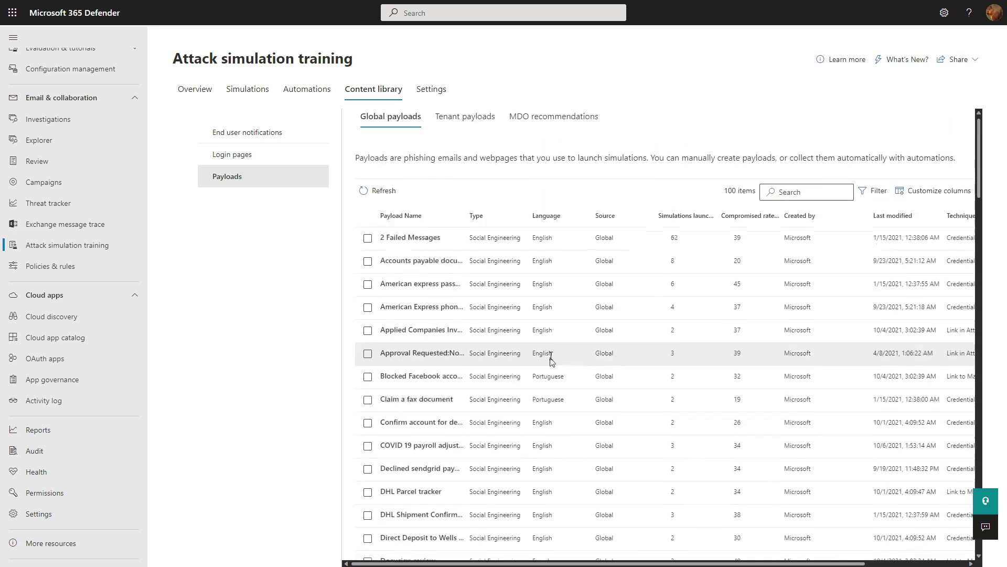
- Switch to the tenant payloads and browse down to the BK Testing 4 credential harvesting entries
left_click(470, 124)
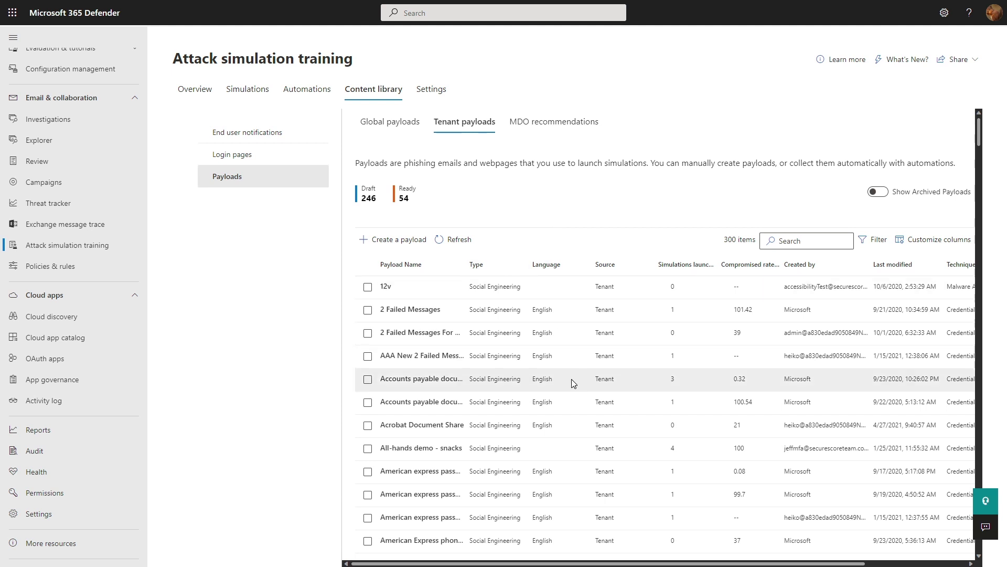
scroll(575, 383, "down", 10)
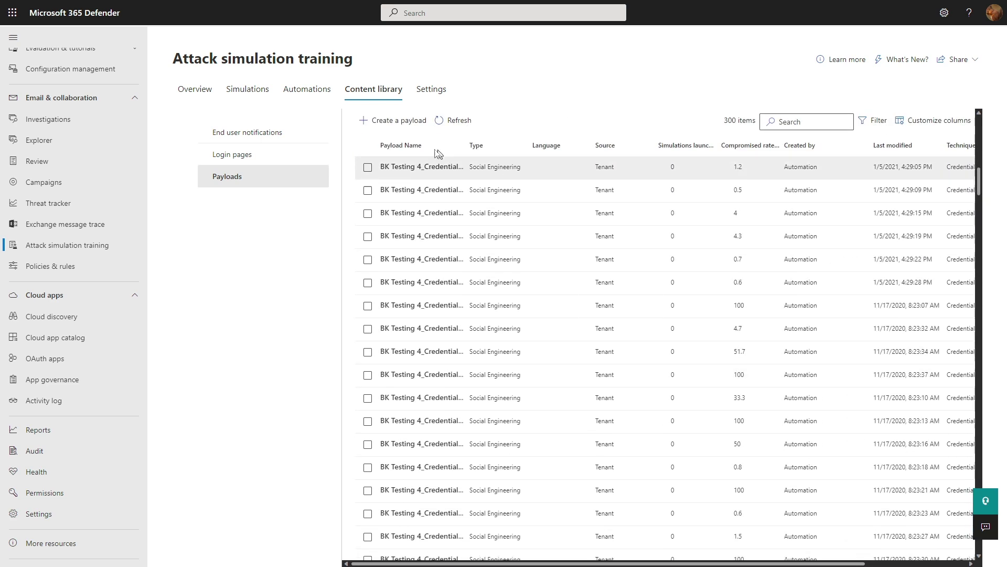
scroll(568, 441, "down", 10)
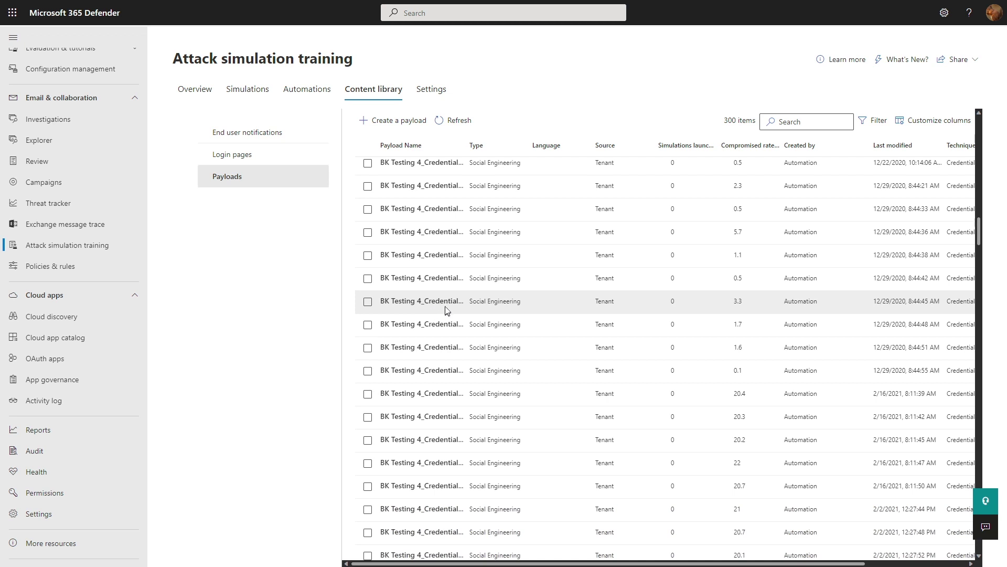
- Preview the email content of the tenant payload BK Testing 4_CredentialHarvesting_12/29/2020_6, then close its details and return to the list's beginning
left_click(448, 297)
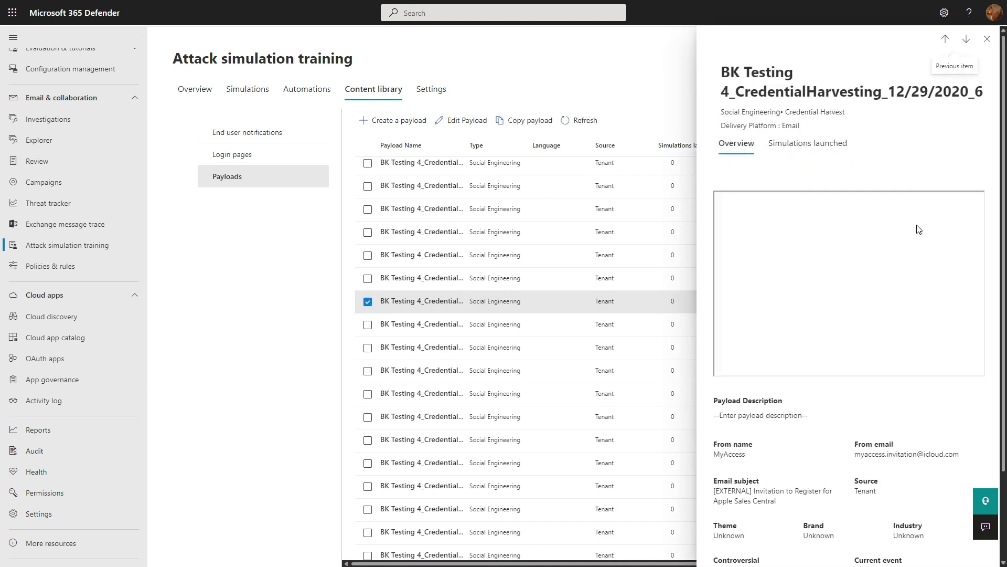
scroll(956, 329, "down", 2)
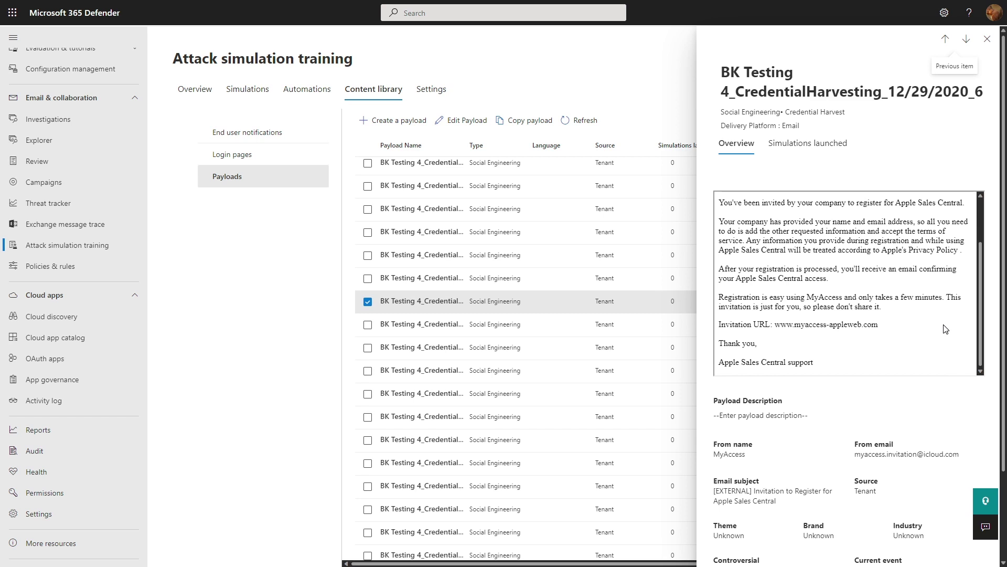
scroll(945, 328, "up", 2)
scroll(854, 335, "down", 2)
left_click(988, 45)
scroll(550, 375, "up", 5)
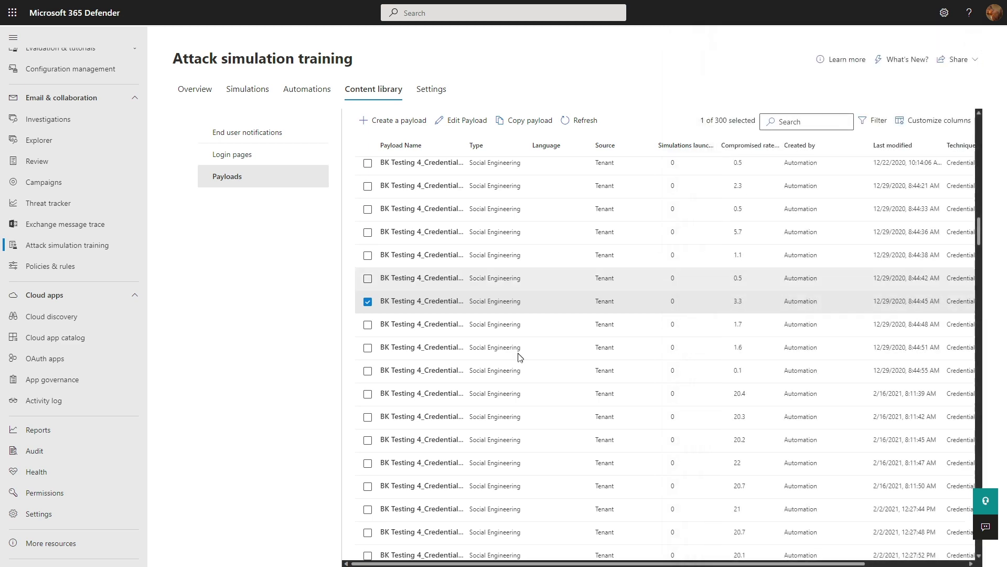
scroll(561, 382, "up", 10)
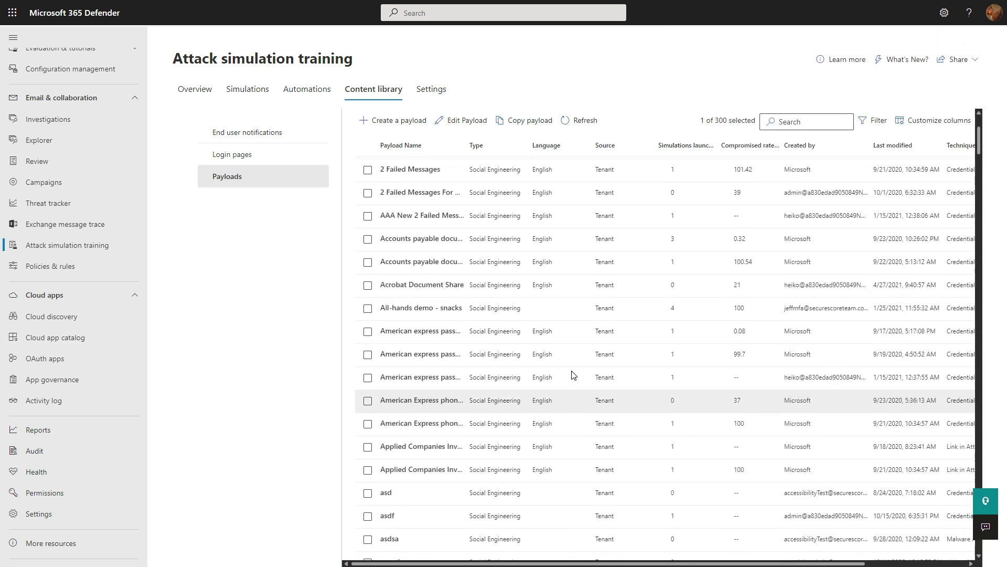
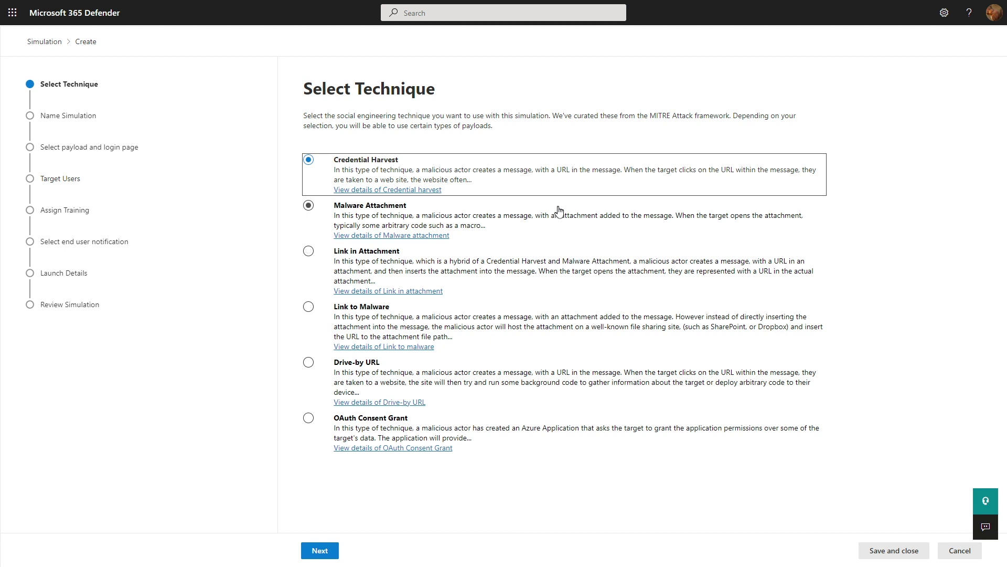
- Review the Credential Harvest details, keep it as the simulation technique, and name the simulation Ninja Training Demo
left_click(402, 190)
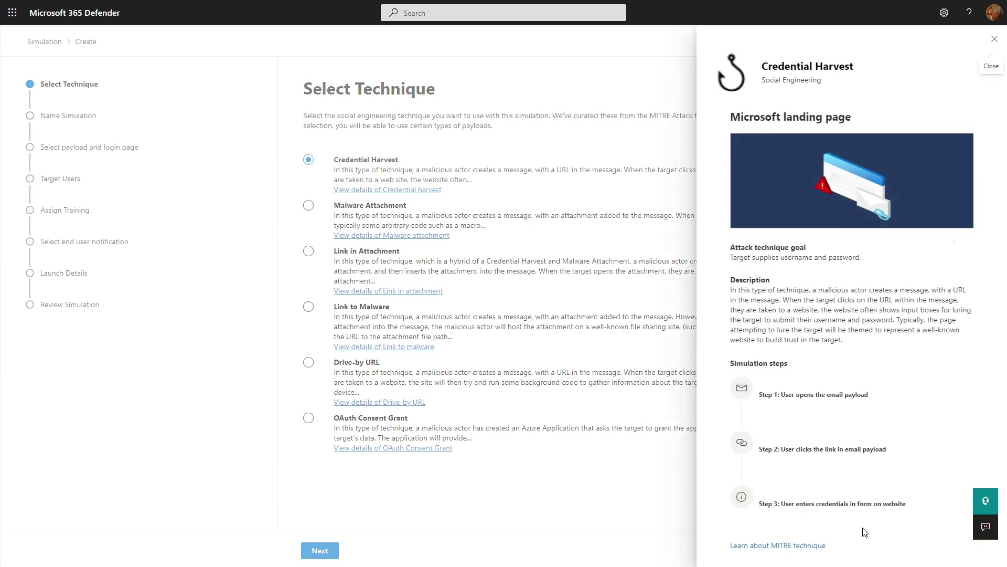
left_click(994, 38)
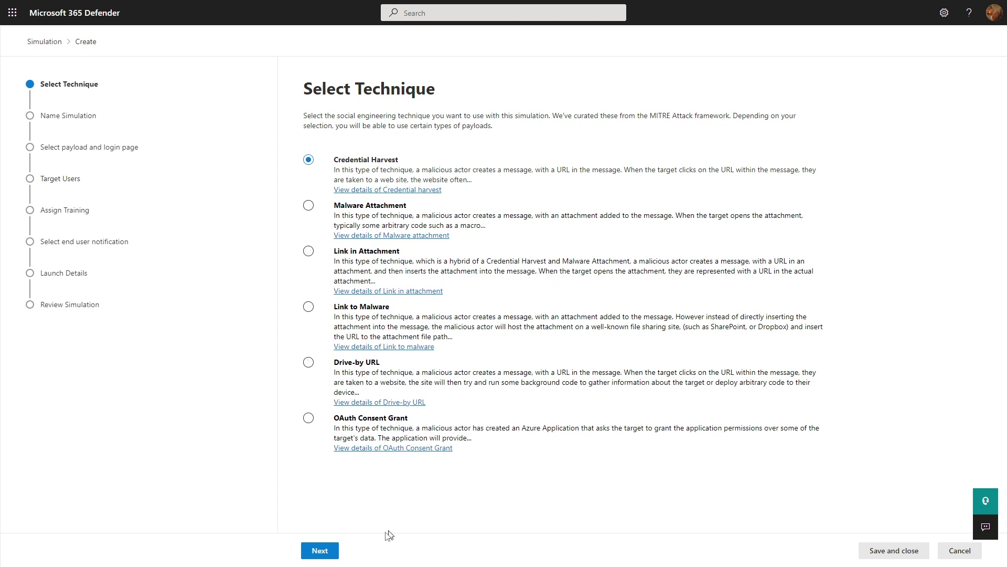
left_click(320, 551)
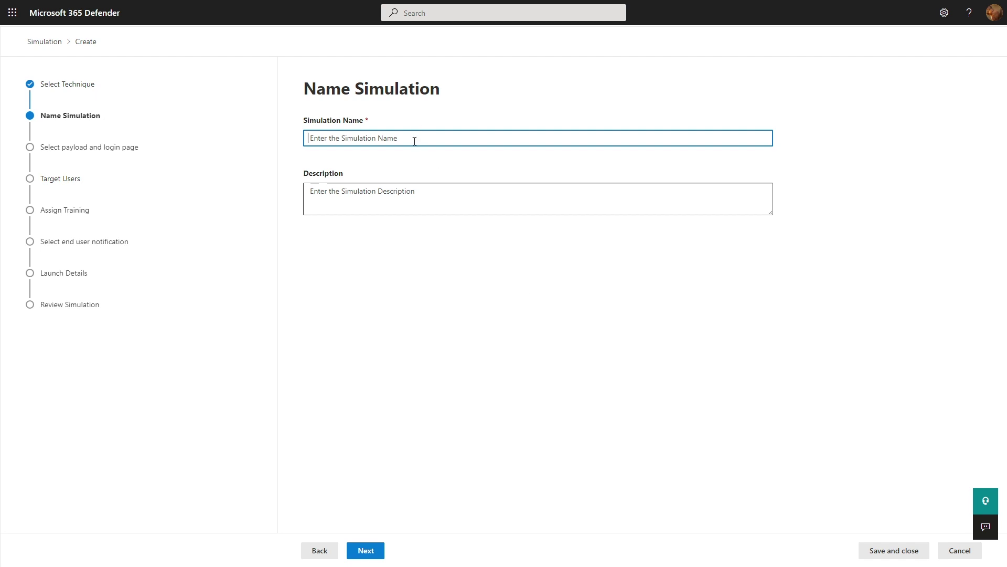
type("Ninja Training Demo")
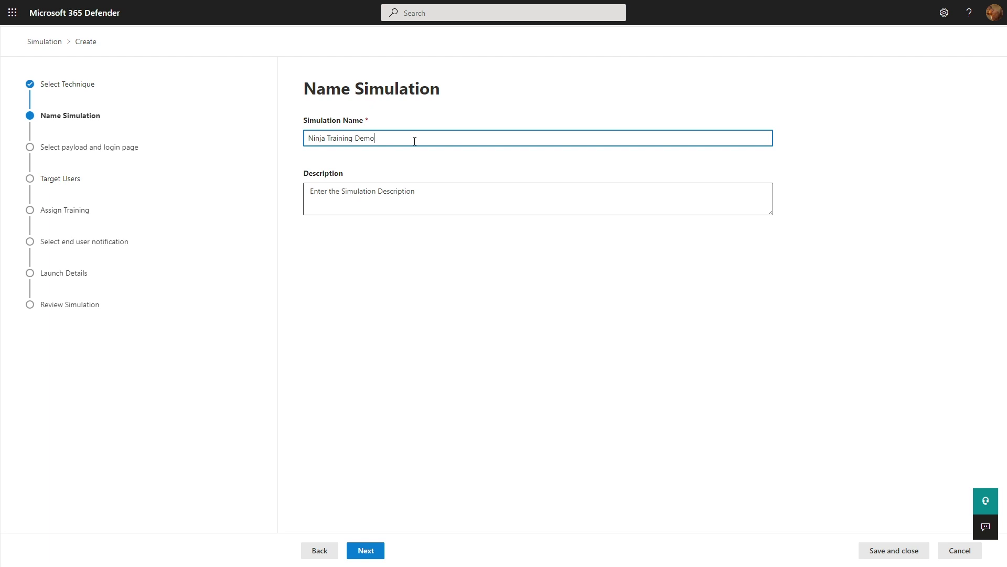
left_click(381, 554)
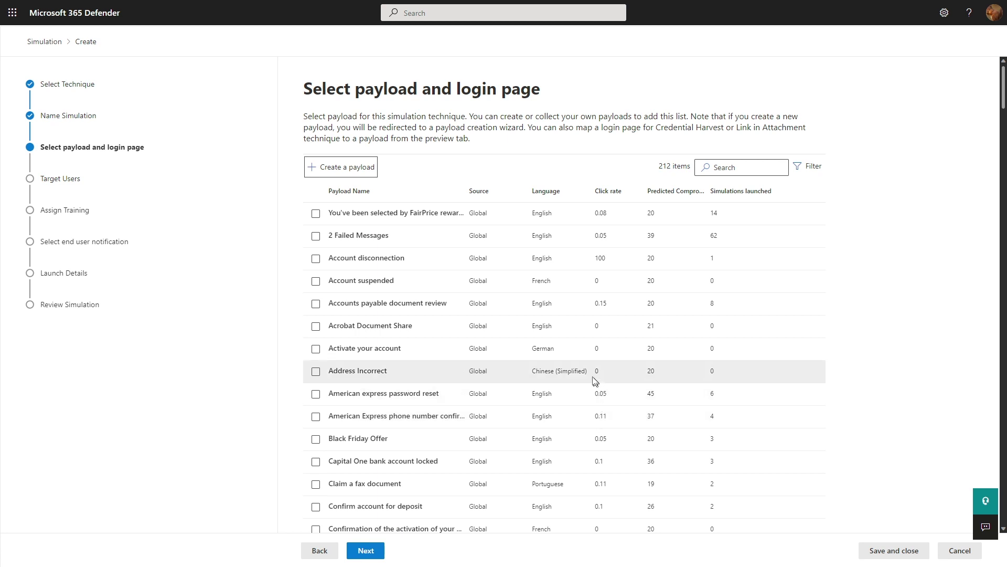
- Select the Facebook account verification payload for the simulation, check its preview, and continue to the target users stage
scroll(587, 364, "down", 7)
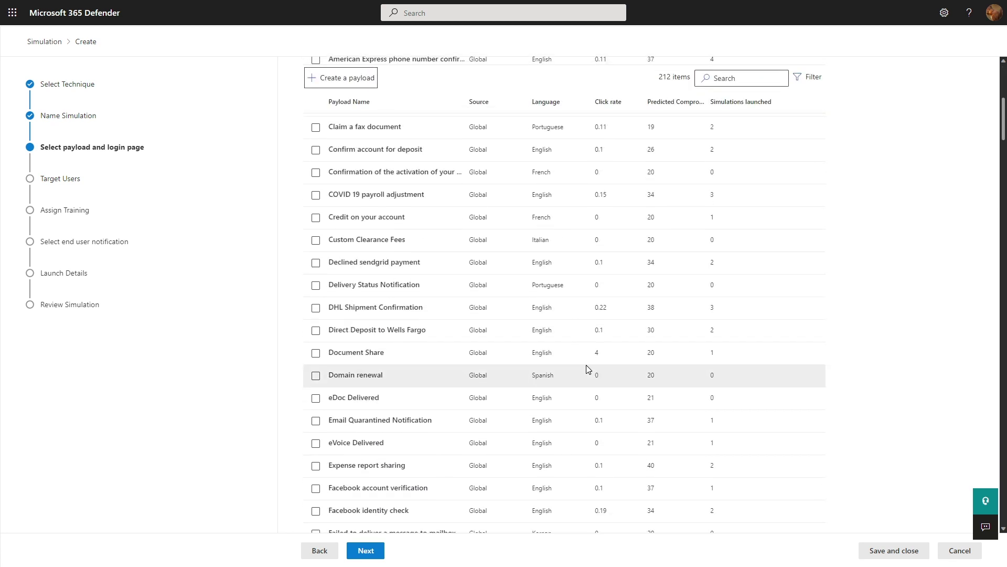
scroll(586, 369, "down", 1)
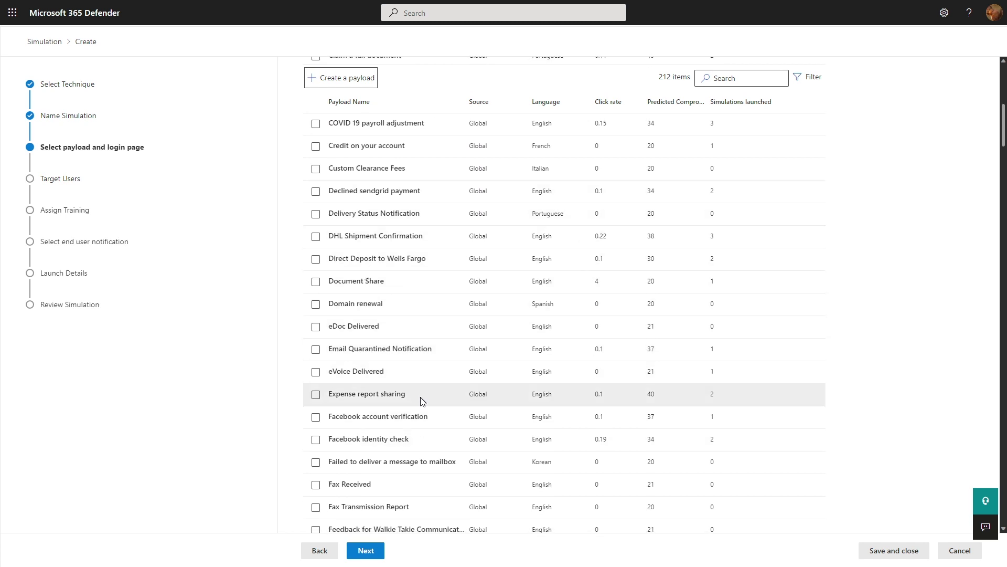
left_click(389, 417)
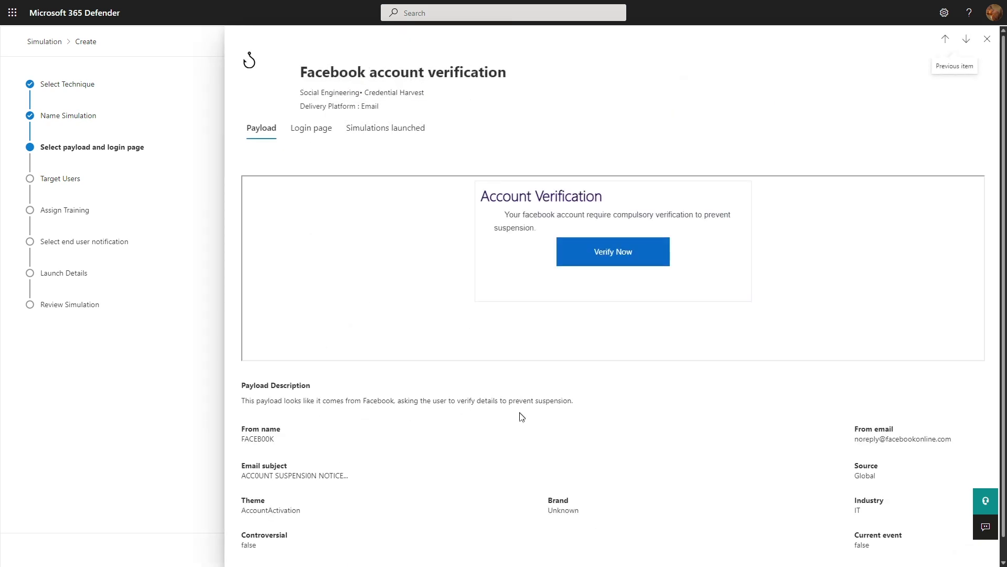
scroll(522, 419, "down", 1)
scroll(518, 427, "up", 1)
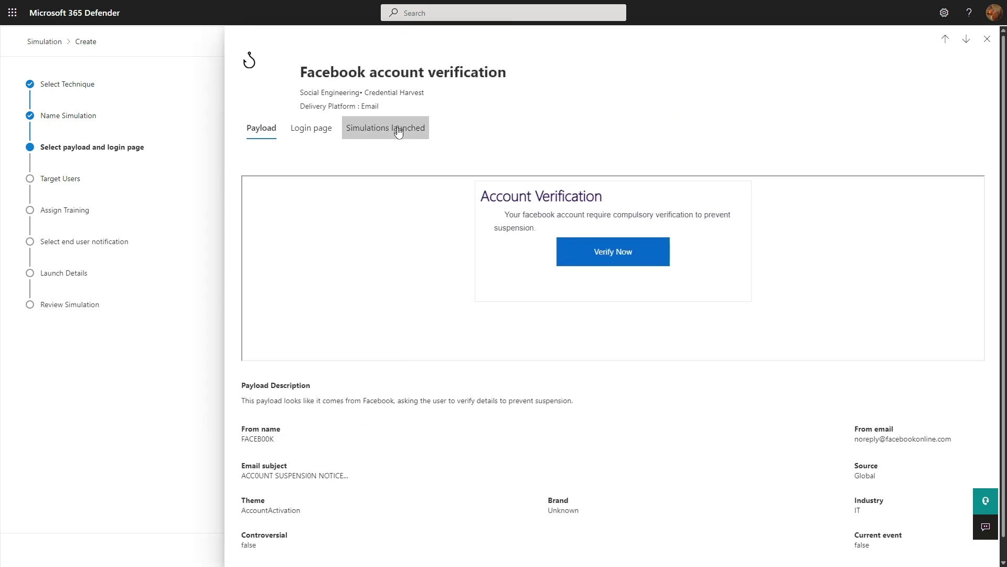
left_click(993, 41)
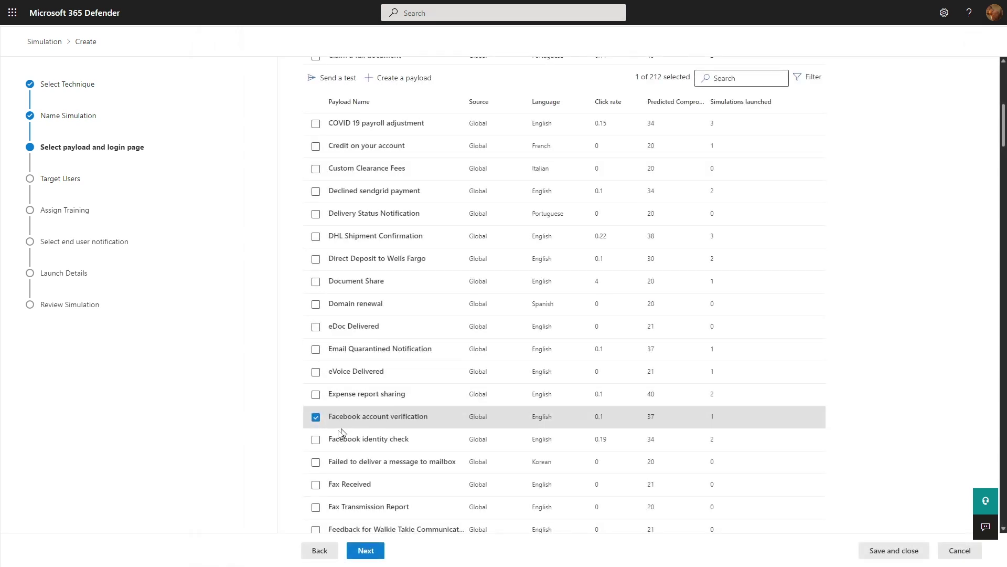
left_click(367, 550)
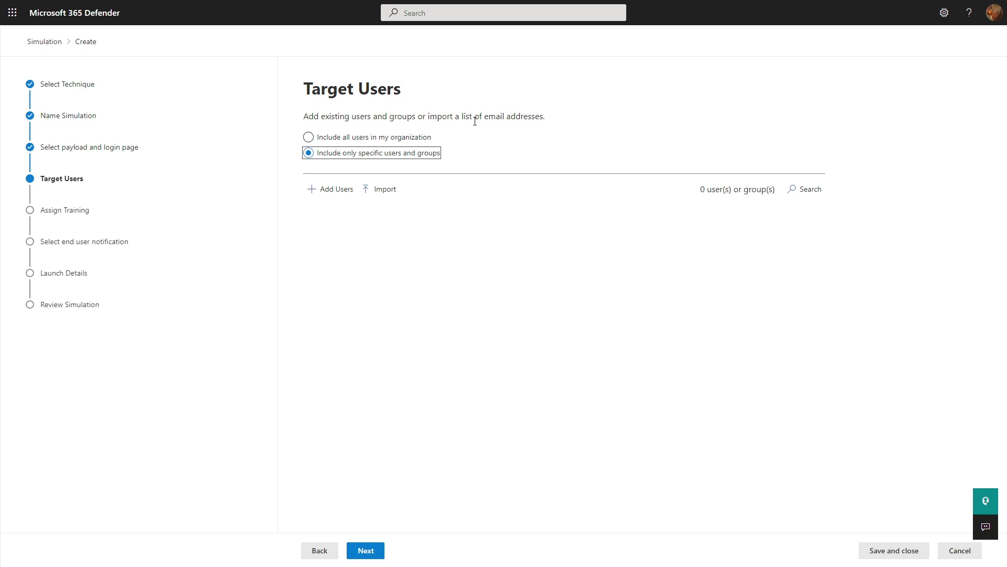
- Compare targeting all users with targeting specific ones, and examine the filter categories for adding users, from suggested groups to titles, without adding anyone
left_click(417, 141)
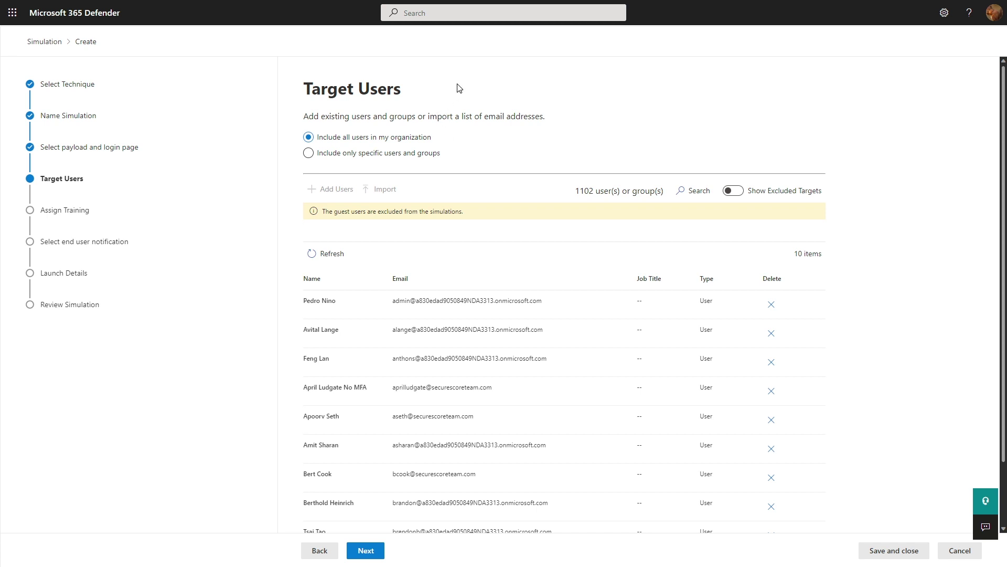
left_click(379, 156)
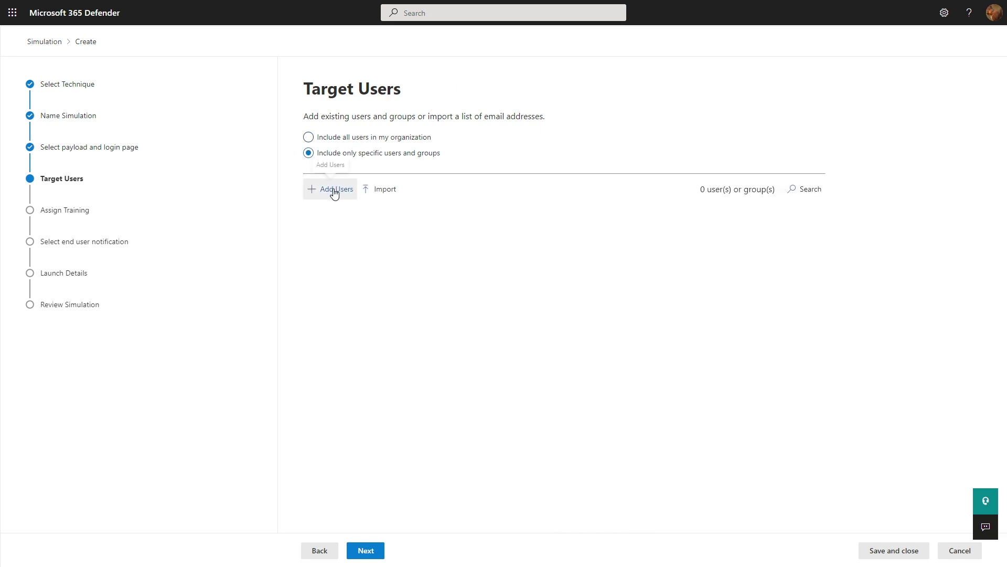
left_click(336, 191)
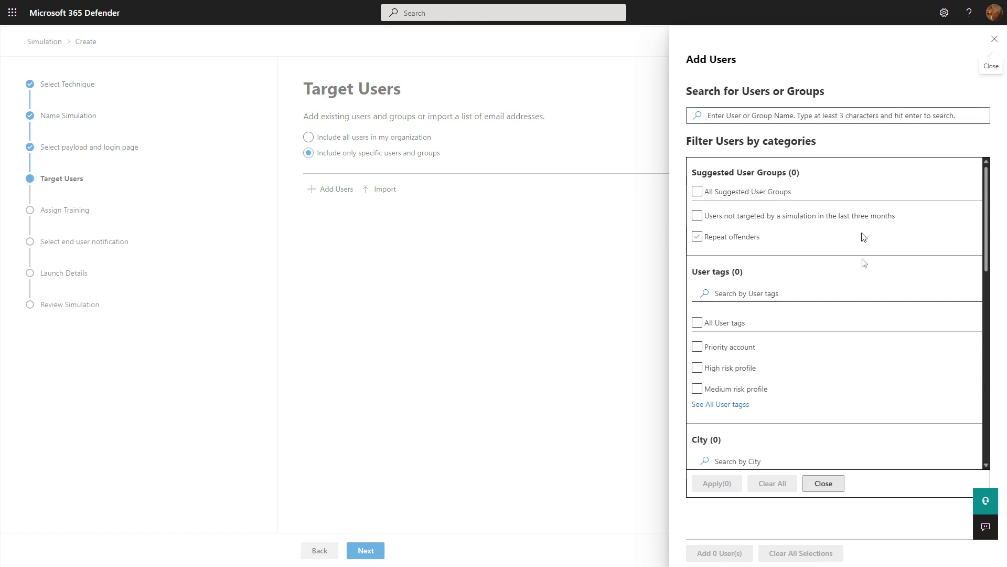
left_click(787, 237)
left_click(793, 219)
left_click(818, 348)
scroll(823, 350, "down", 1)
left_click(776, 247)
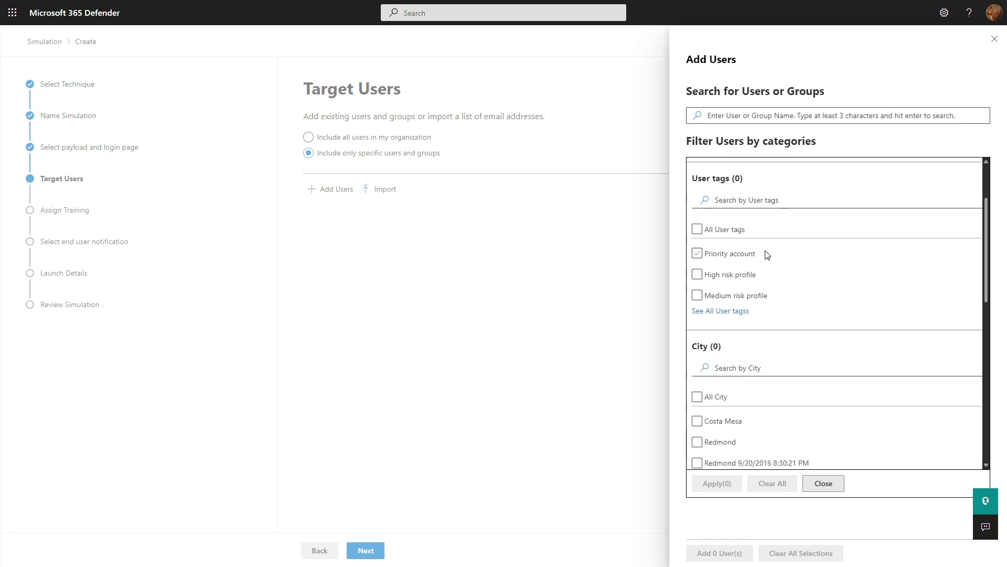
scroll(846, 365, "down", 3)
scroll(846, 336, "down", 8)
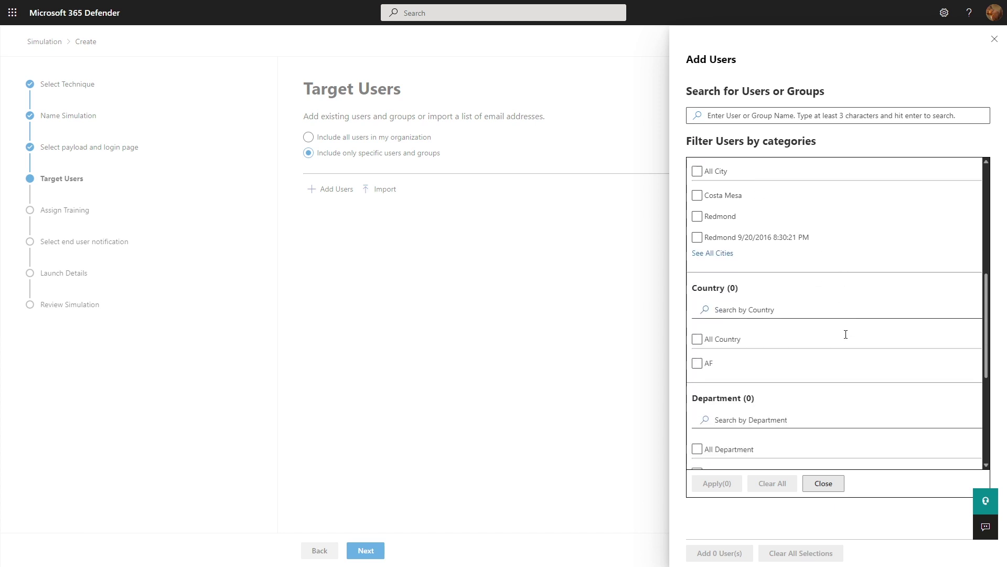
scroll(850, 414, "up", 12)
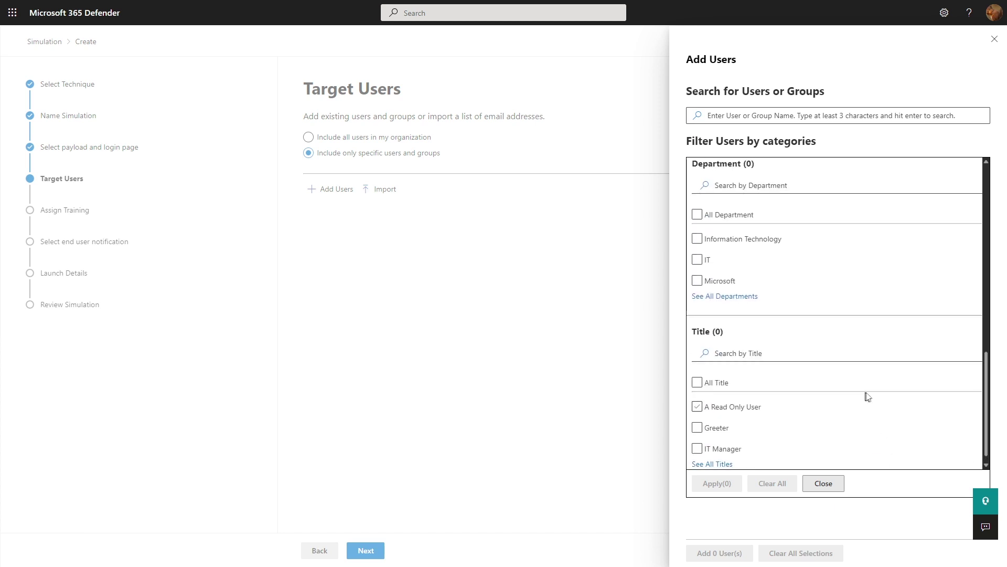
left_click(995, 38)
- Include all users in the organization as simulation targets and continue to the training assignment stage
left_click(412, 138)
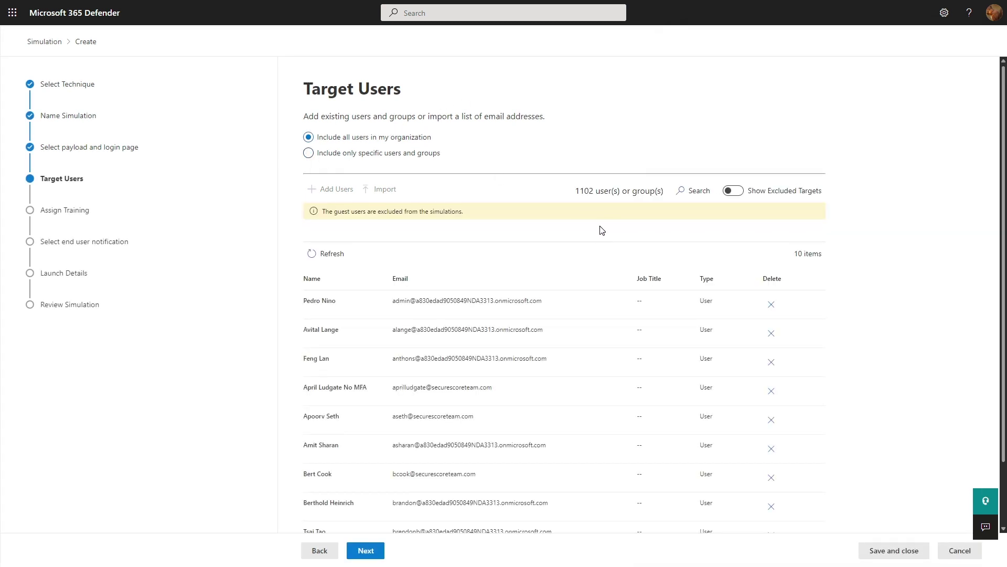
scroll(512, 298, "down", 2)
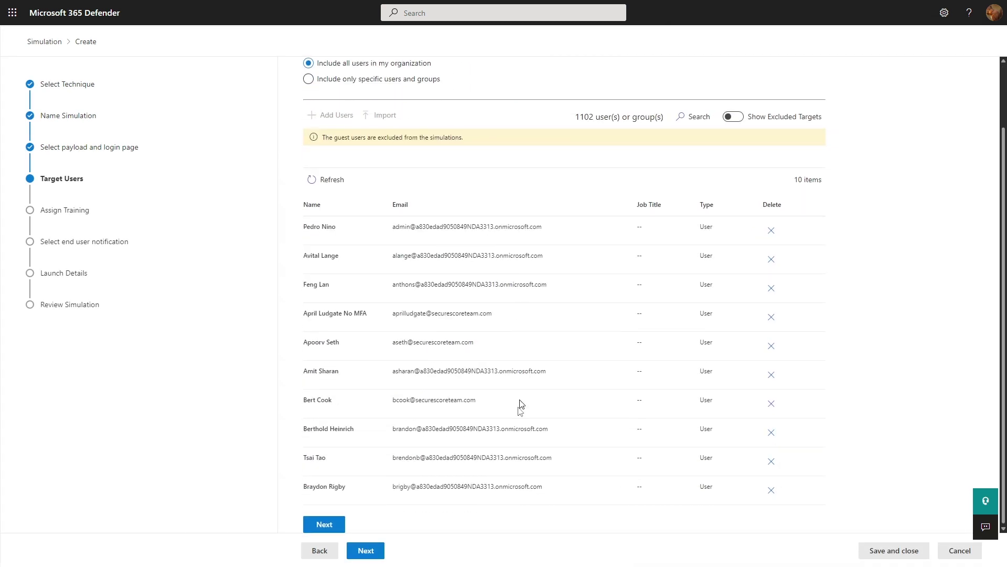
left_click(367, 552)
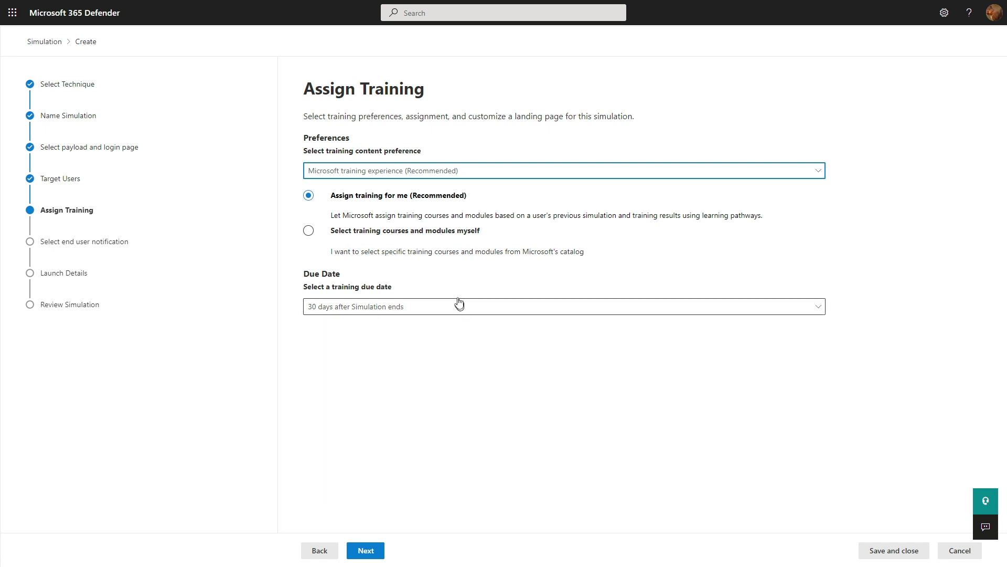
- Keep the Microsoft training experience due 30 days after simulation ends, choose to select training courses and modules manually, and continue
left_click(822, 170)
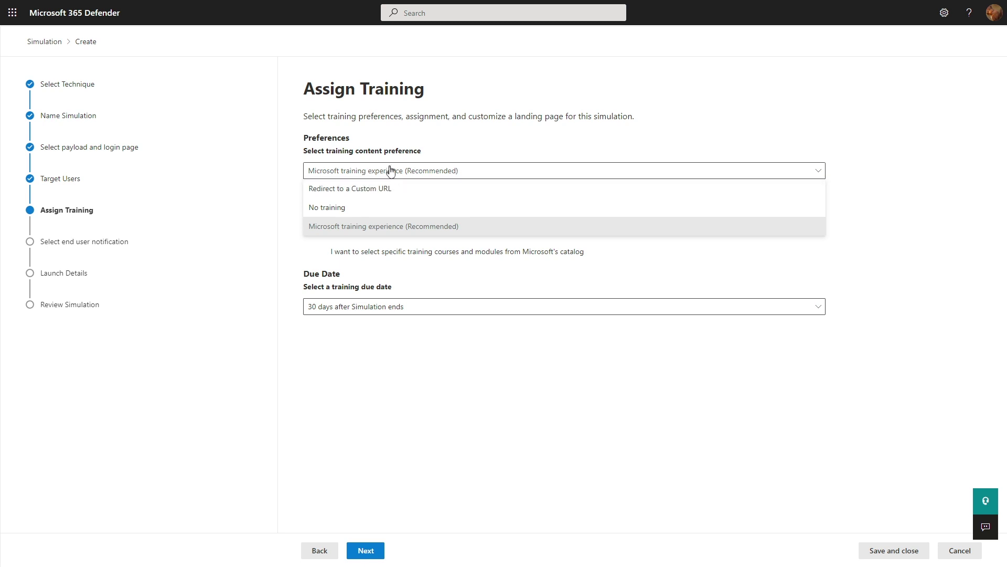
left_click(907, 270)
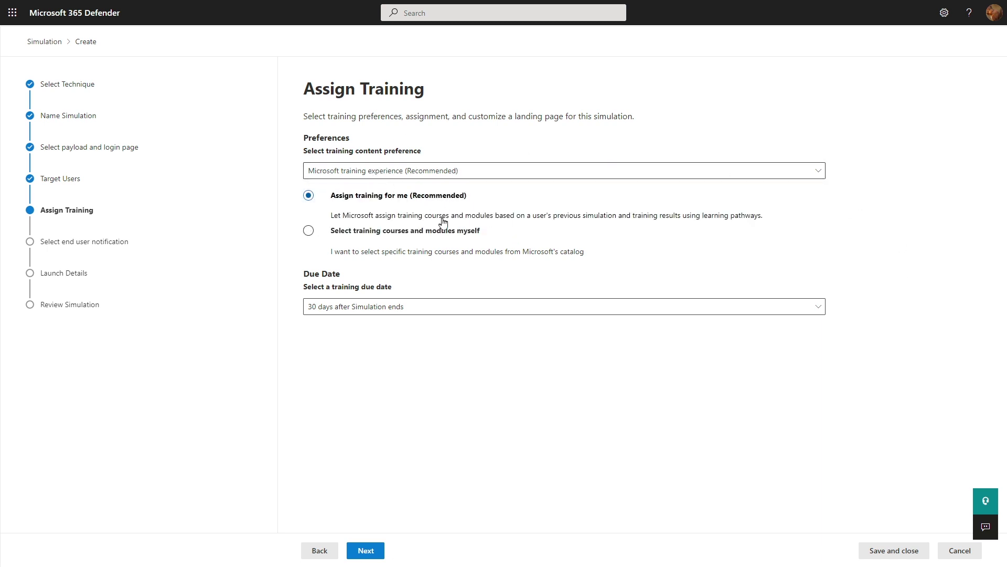
left_click(405, 315)
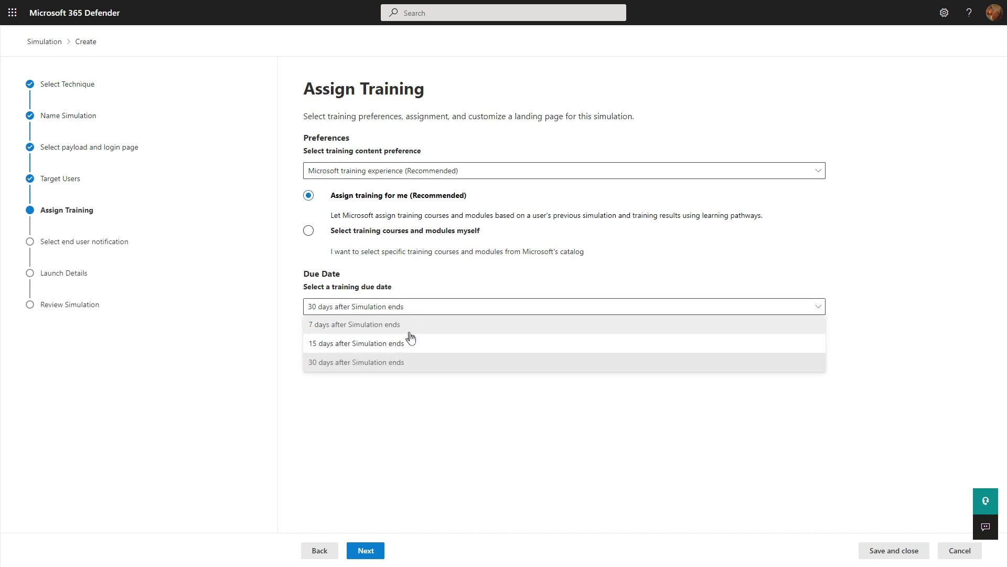
left_click(421, 441)
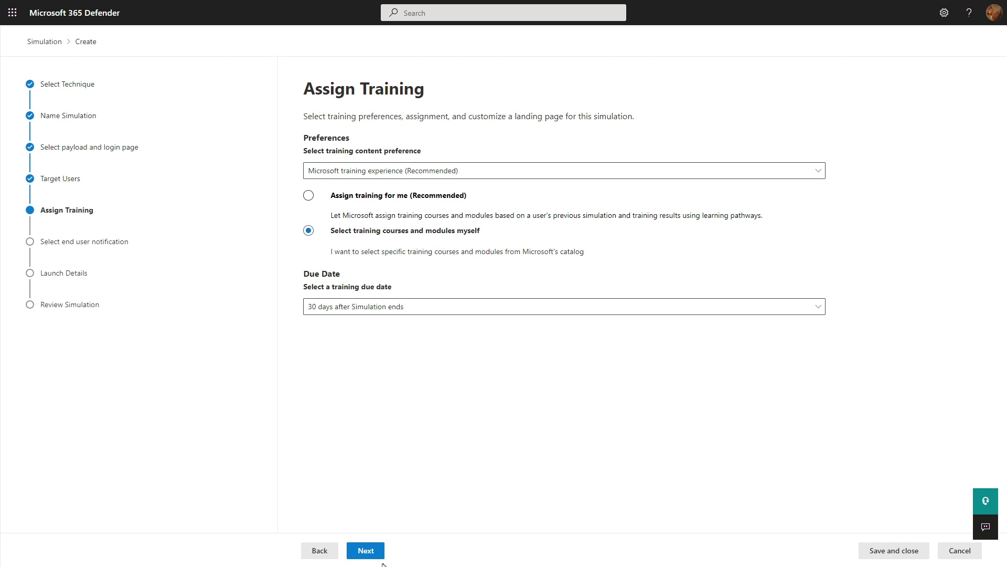
left_click(370, 548)
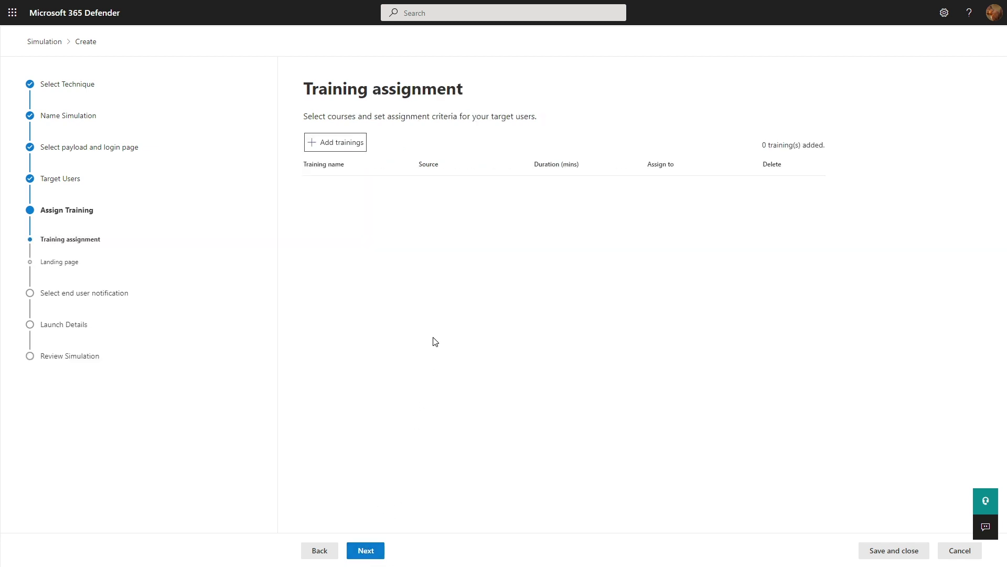
- Add the Phishing, Web Phishing and Spear Phishing trainings, assigned to all users, clicked payload and compromised respectively, and continue to the landing page
left_click(328, 146)
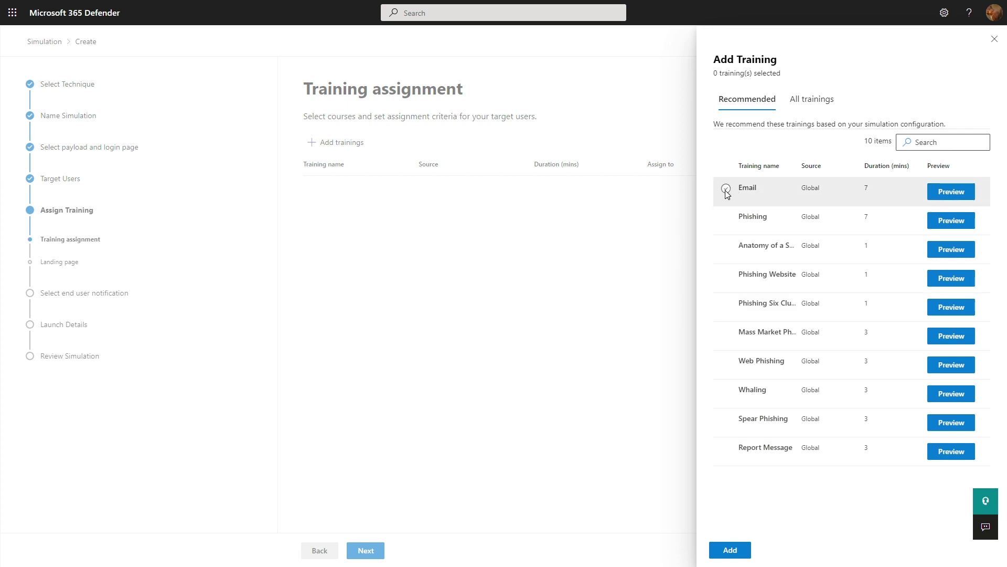
left_click(726, 219)
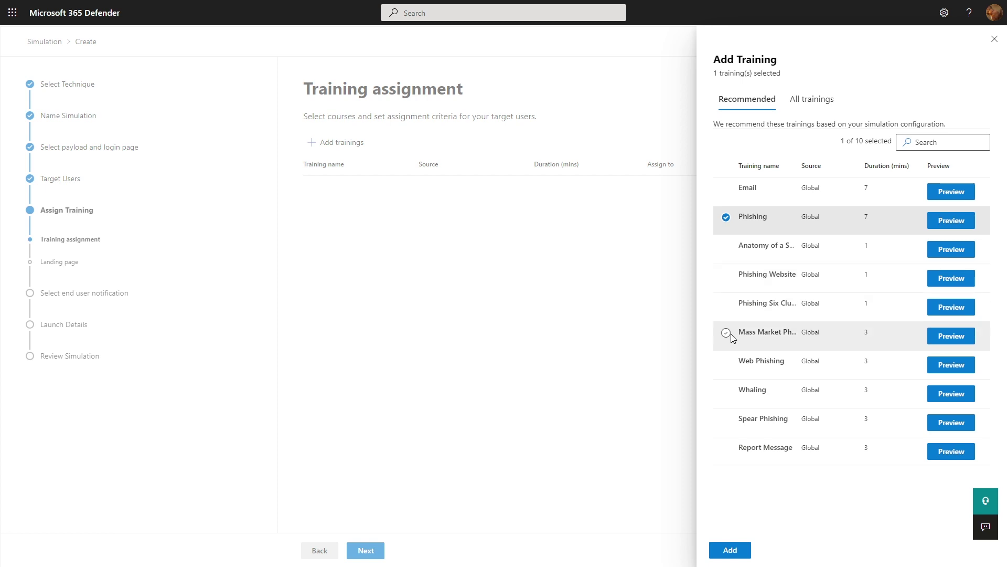
left_click(726, 362)
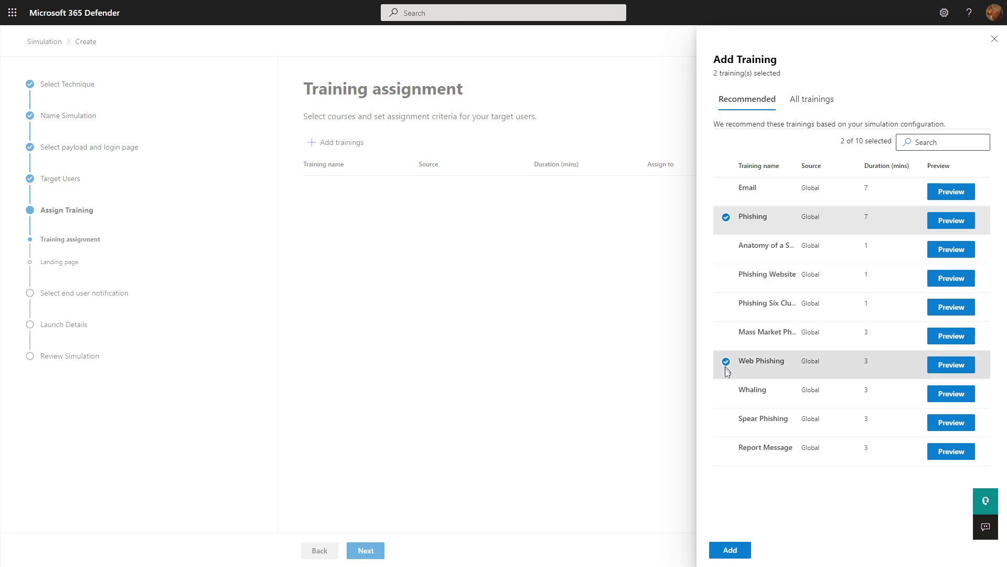
left_click(726, 419)
left_click(732, 550)
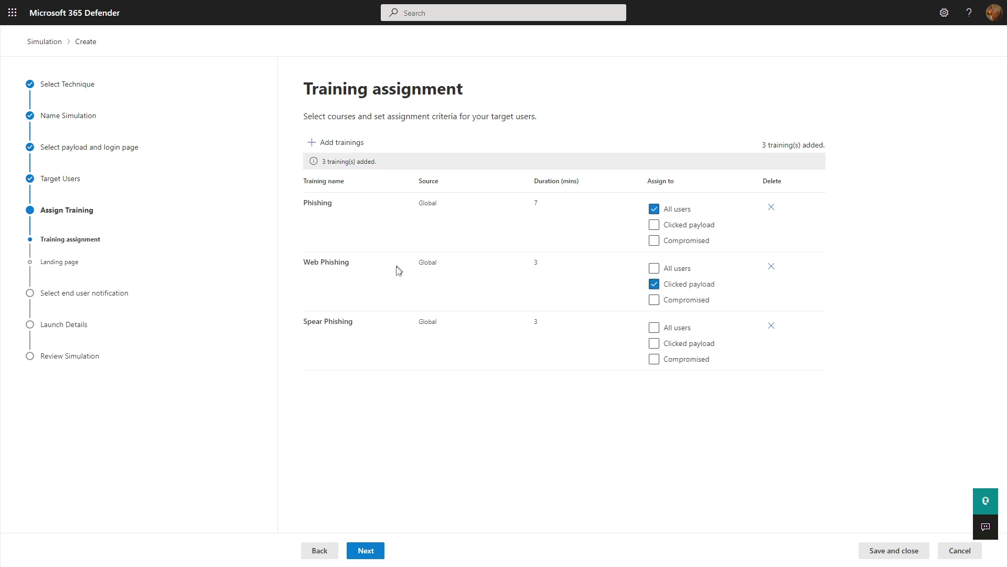
left_click(655, 360)
left_click(367, 548)
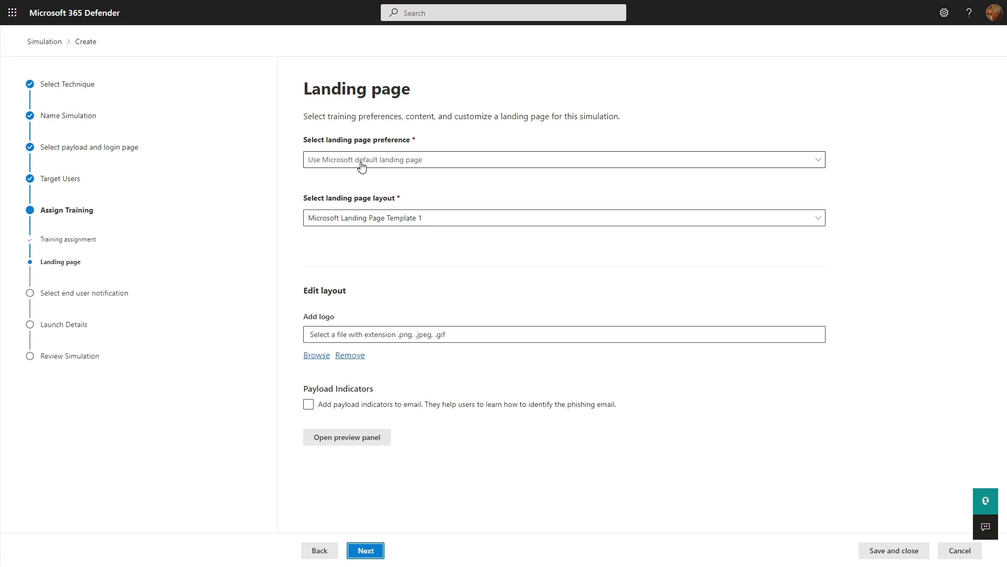
- Review the landing page options, keep the Microsoft default page with Microsoft Landing Page Template 1, and add payload indicators to the email
left_click(377, 169)
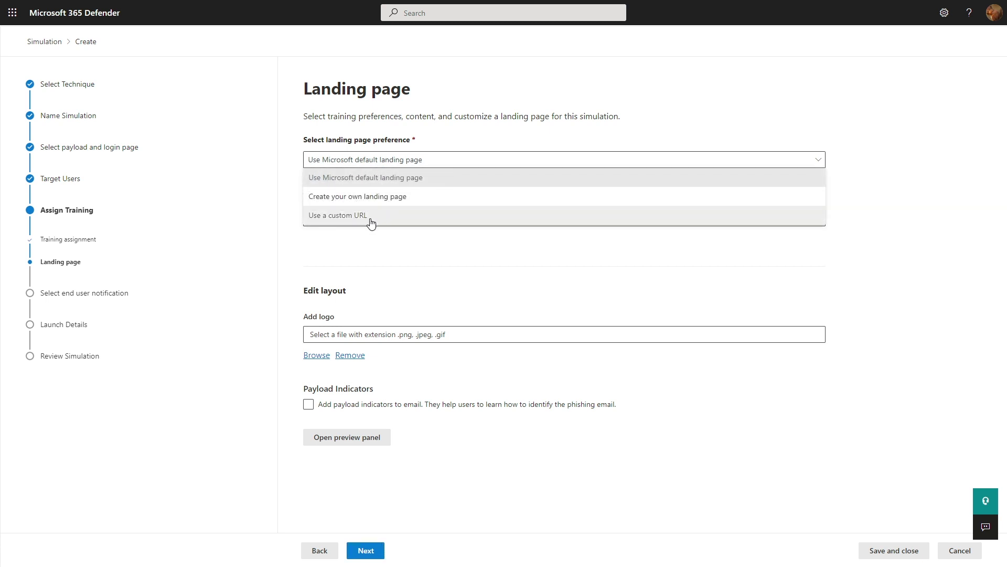
left_click(608, 286)
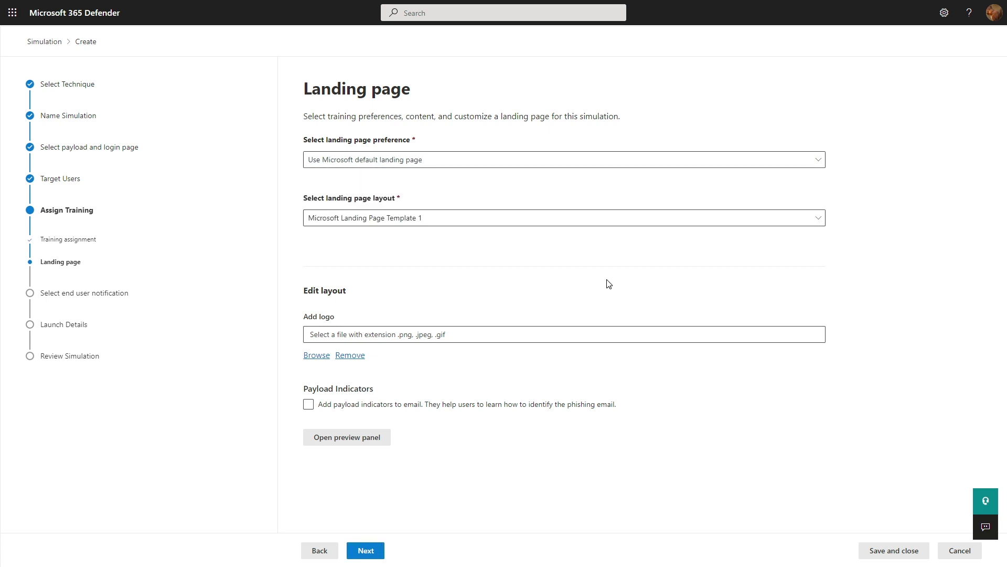
left_click(468, 224)
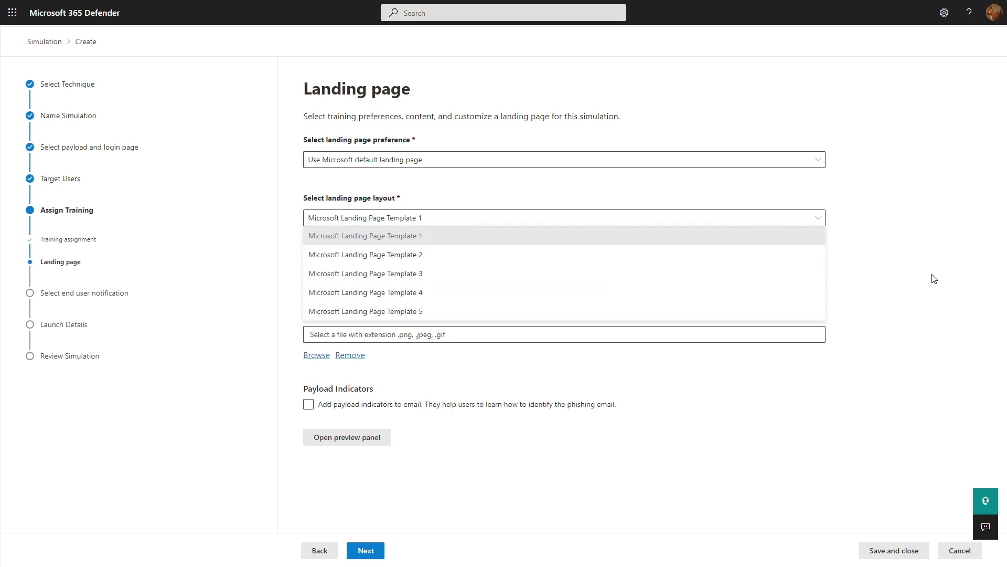
left_click(939, 254)
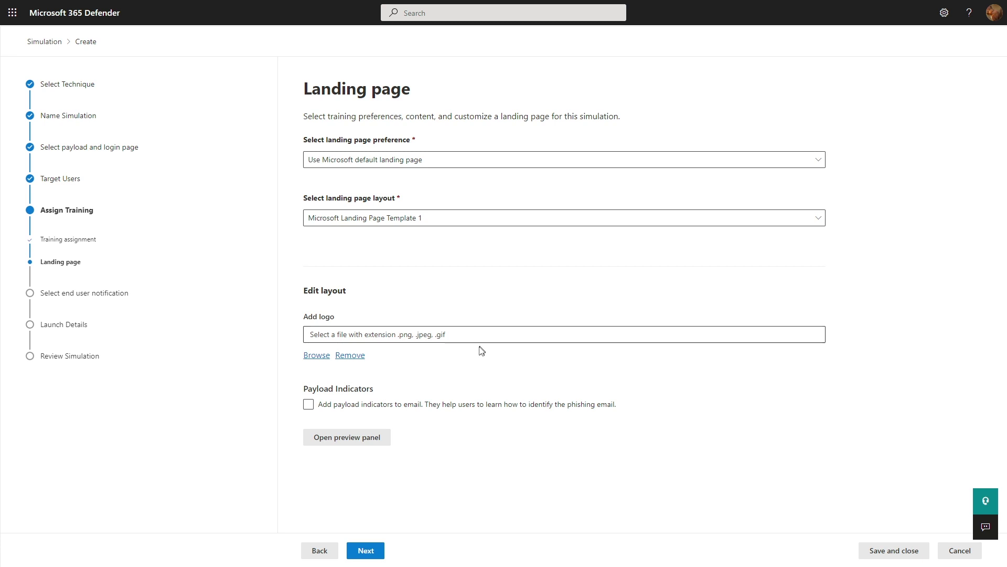
left_click(340, 406)
- Preview the landing page, step through all of its tips for identifying the phishing message, and close the preview
left_click(363, 437)
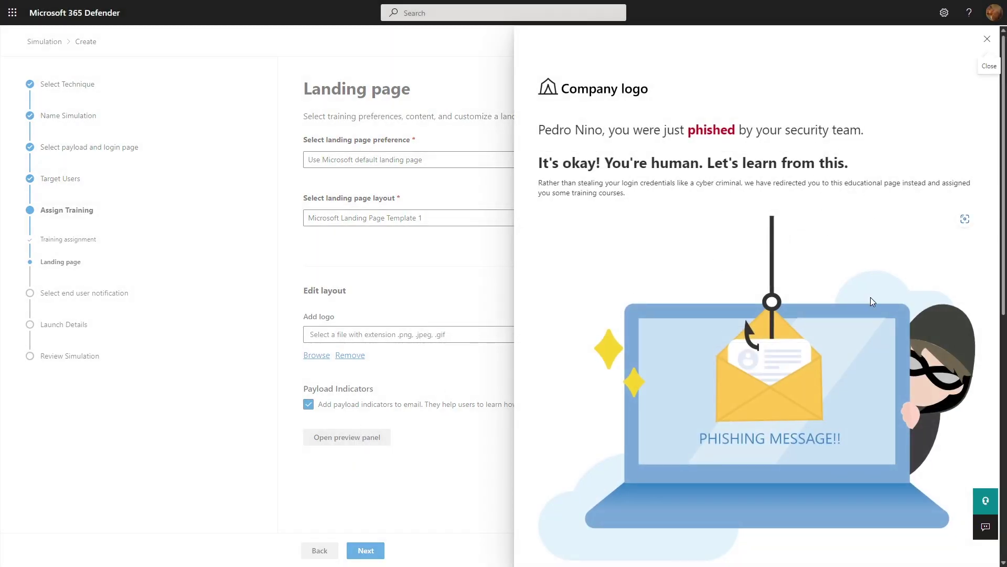
scroll(852, 259, "down", 5)
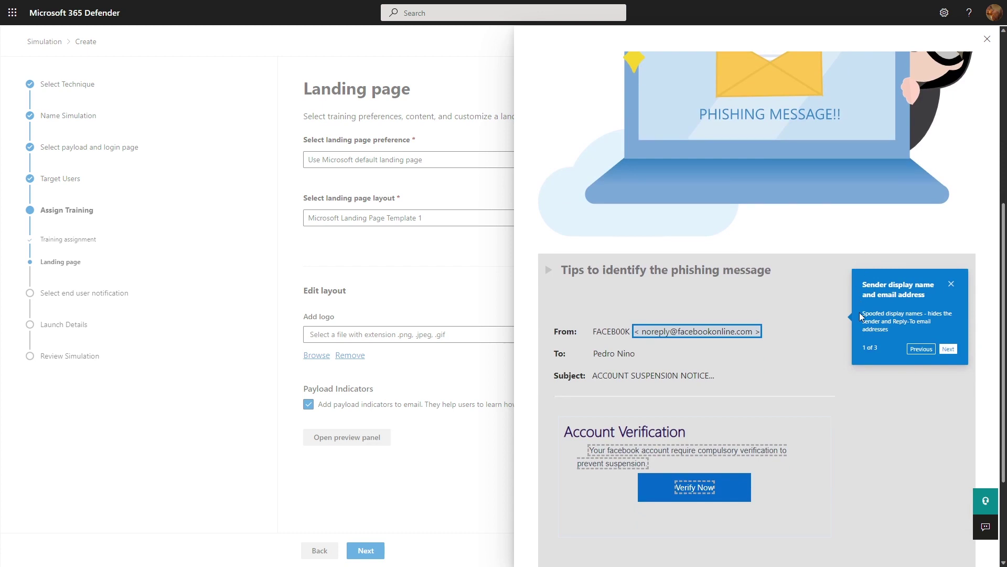
scroll(860, 314, "down", 2)
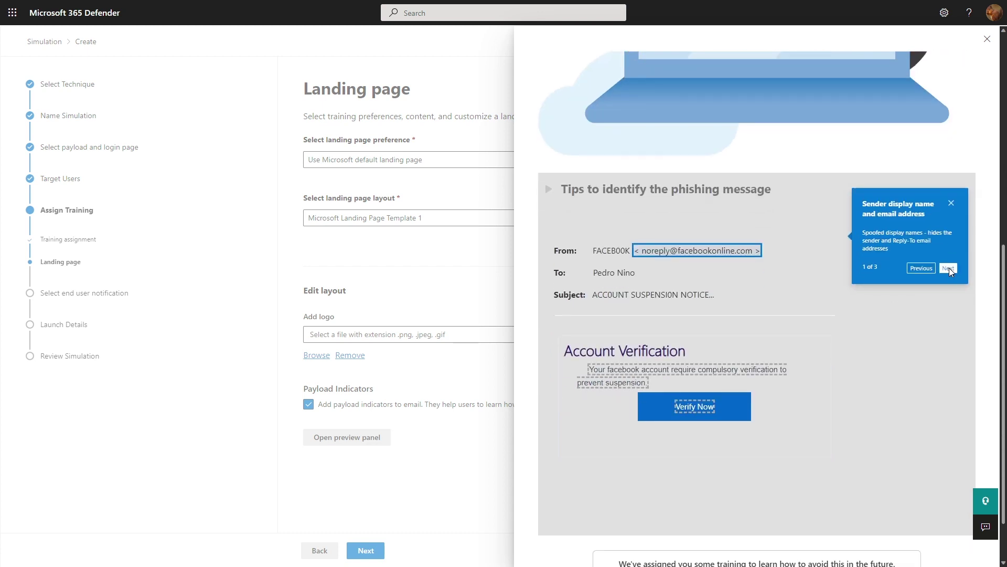
left_click(948, 268)
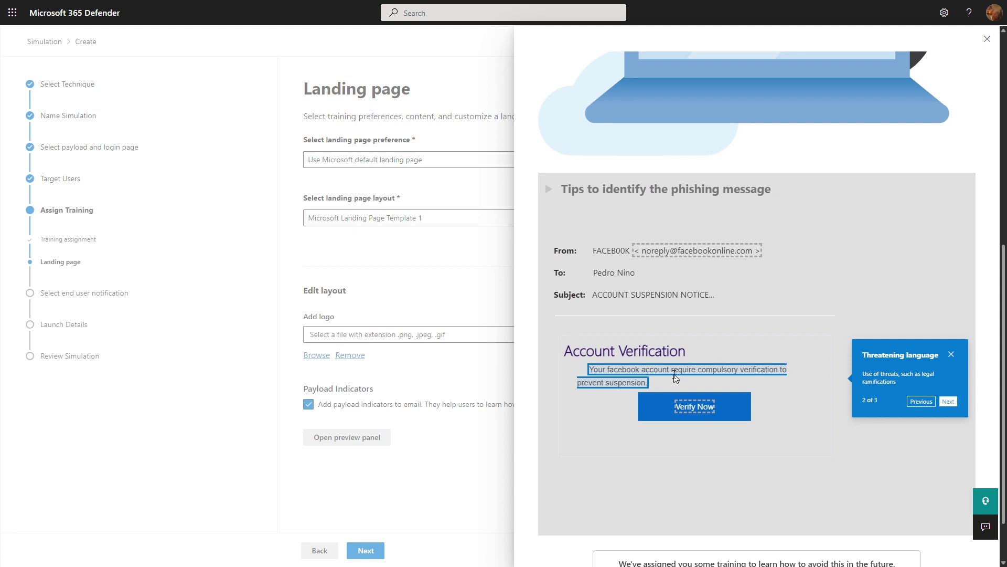
left_click(949, 401)
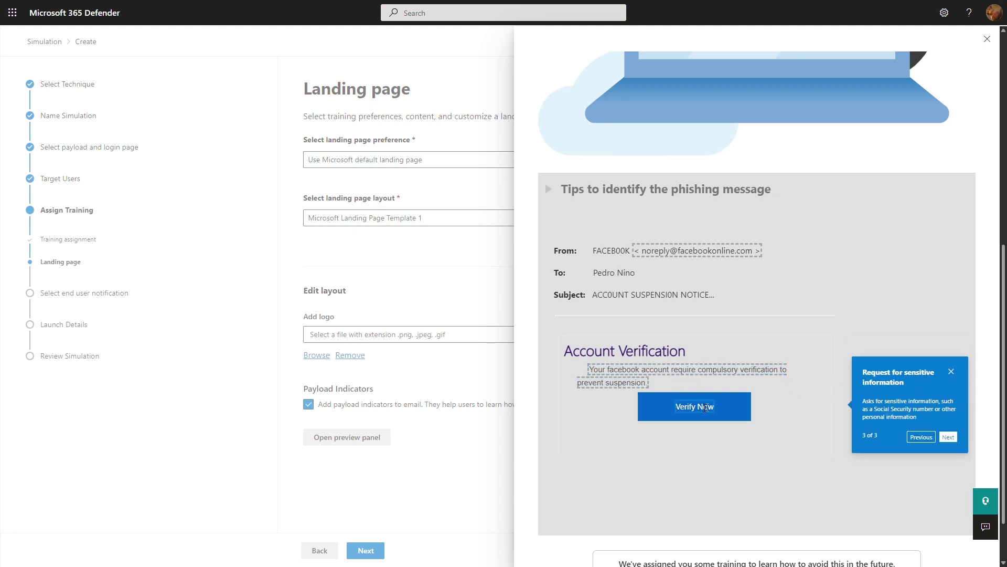
left_click(949, 437)
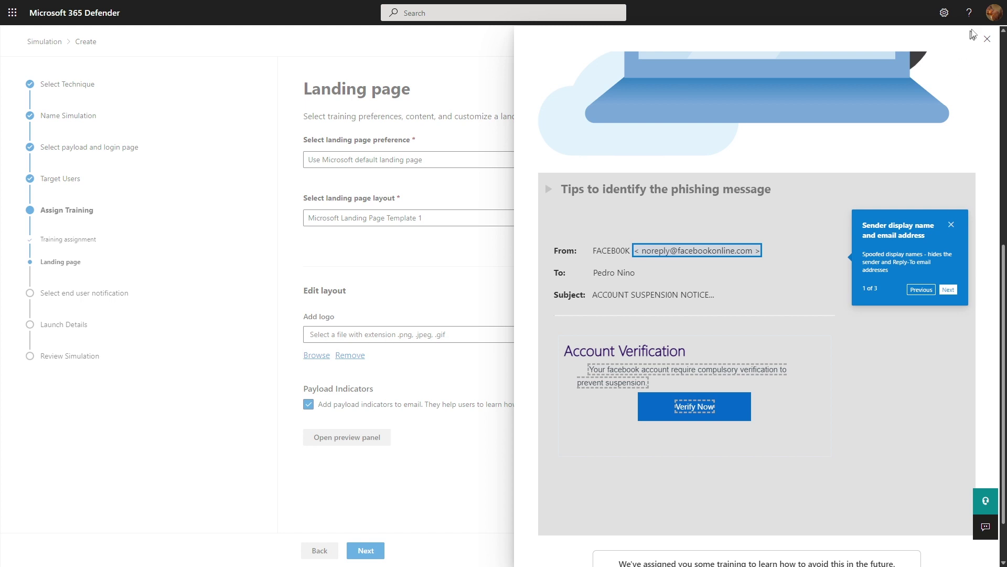
left_click(986, 38)
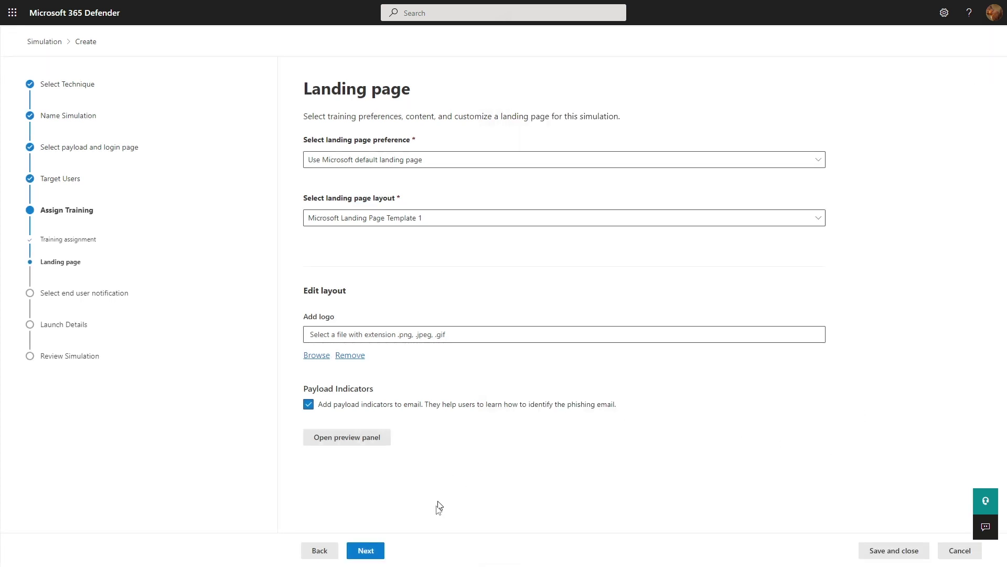
- Continue to the end user notification stage, review its options, and choose the Microsoft default notification
left_click(366, 550)
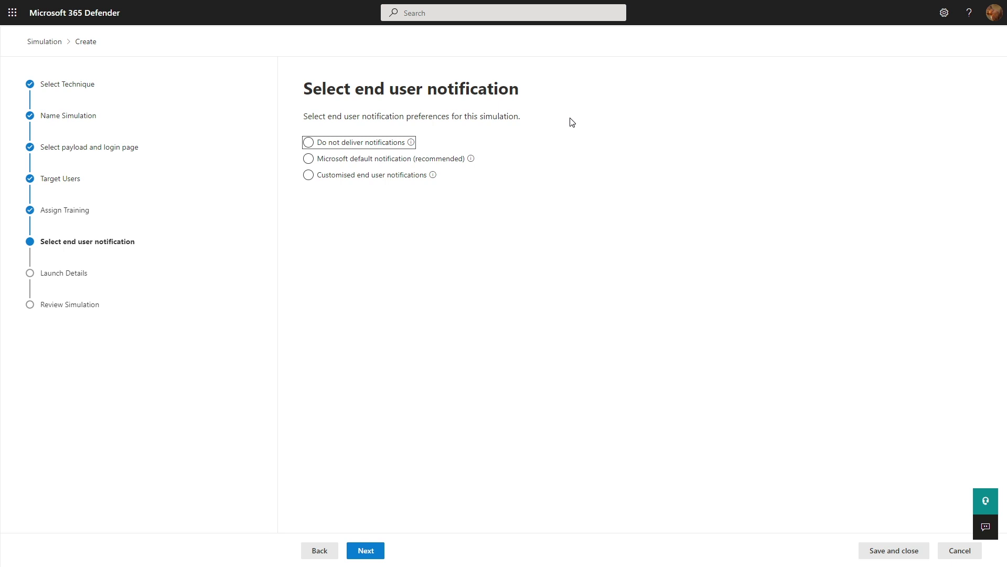
left_click(373, 145)
left_click(361, 179)
left_click(372, 160)
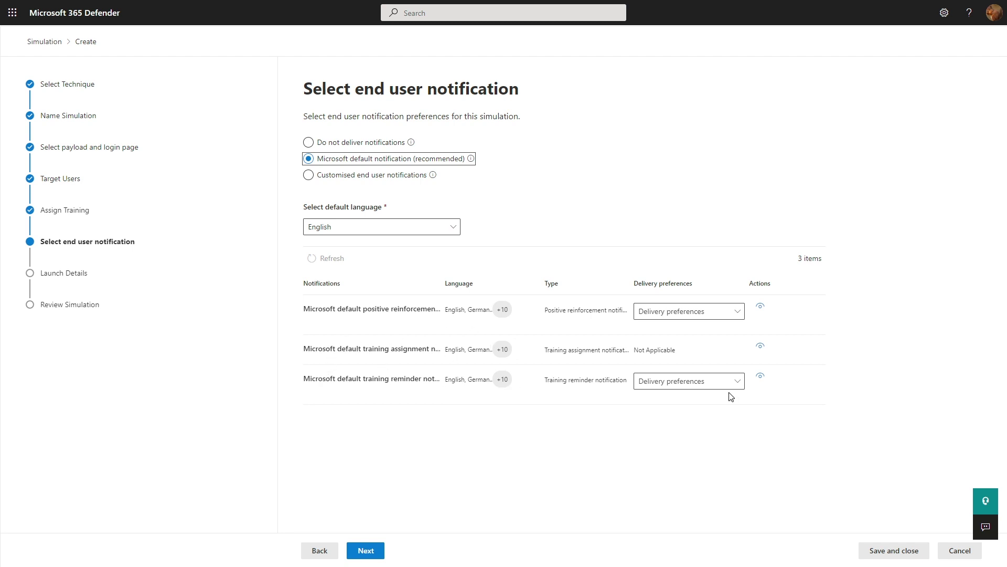
- Deliver the positive reinforcement notification during the campaign and the training reminder weekly, and continue to the launch details
left_click(733, 317)
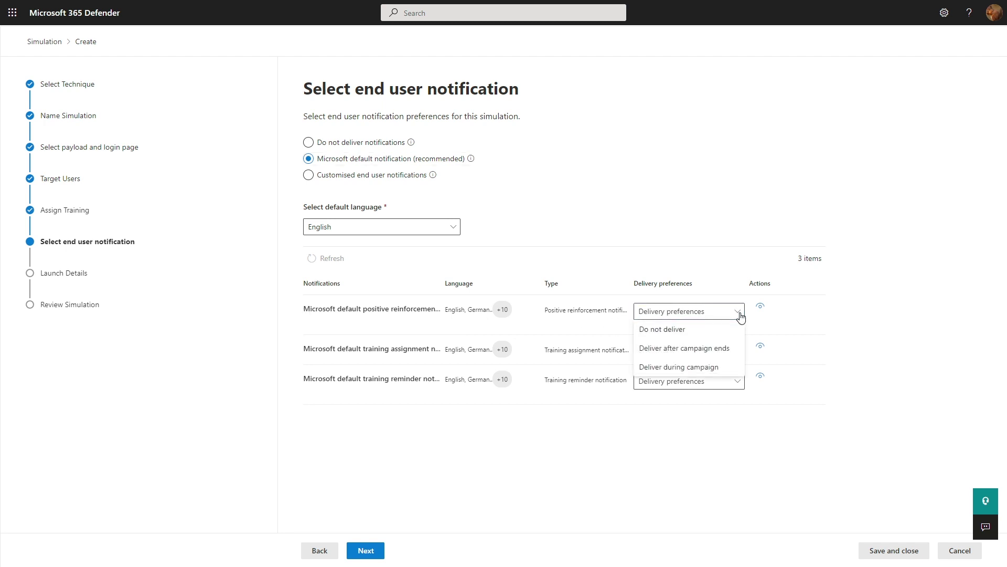
left_click(705, 367)
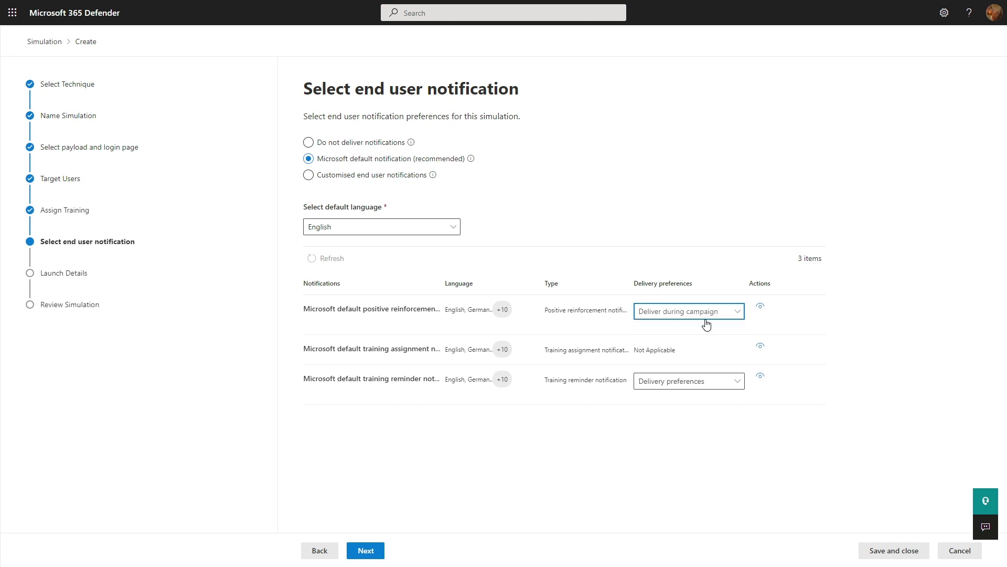
left_click(709, 386)
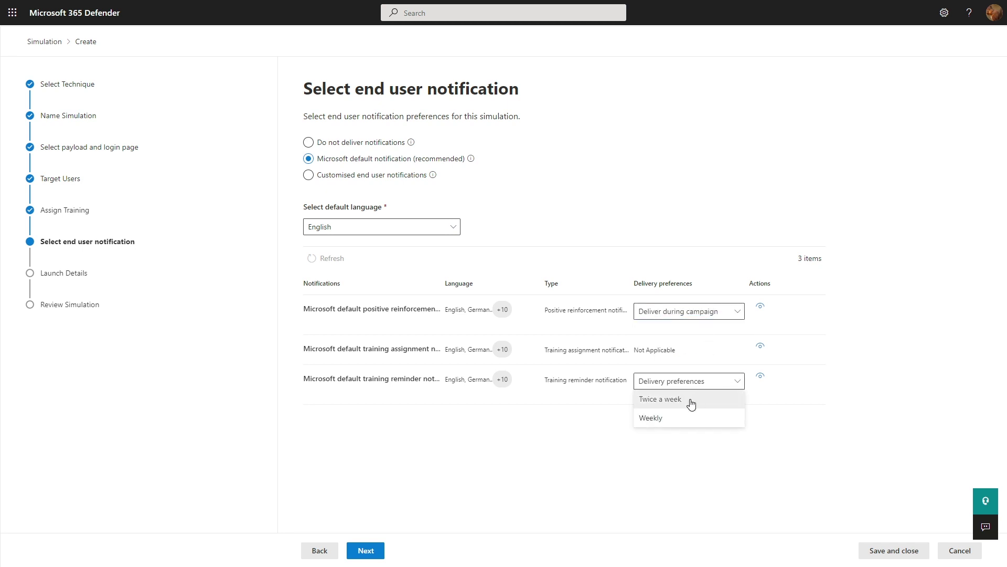
left_click(682, 419)
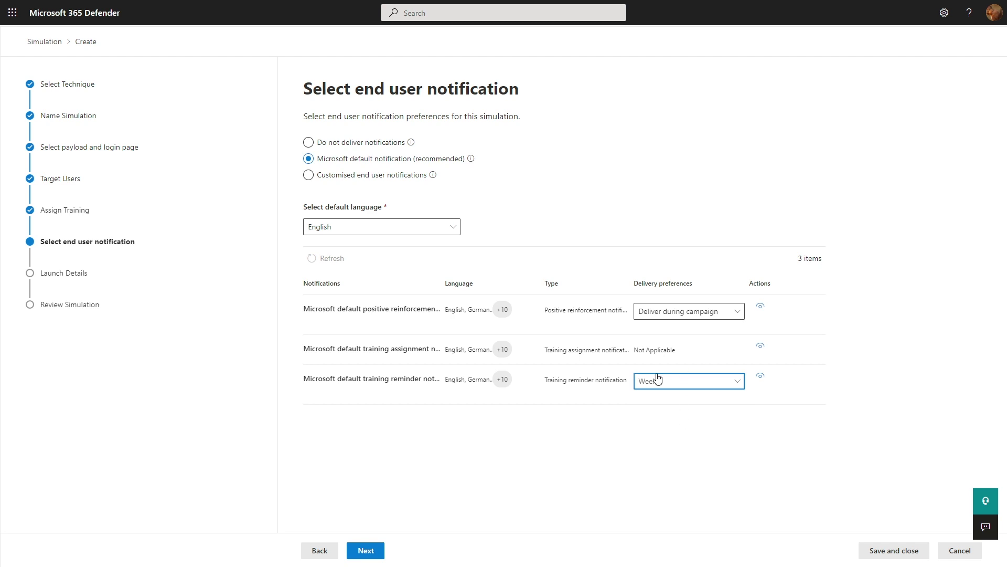
left_click(365, 550)
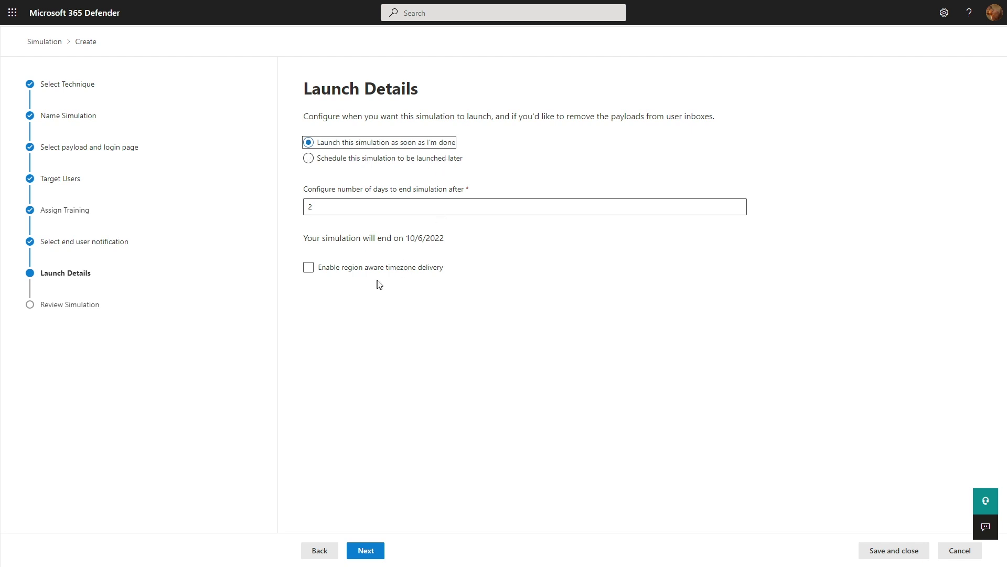
- Review the region aware timezone delivery option, keep immediate launch with a 2-day duration, and submit the Ninja Training Demo simulation
left_click(358, 272)
left_click(428, 271)
left_click(367, 552)
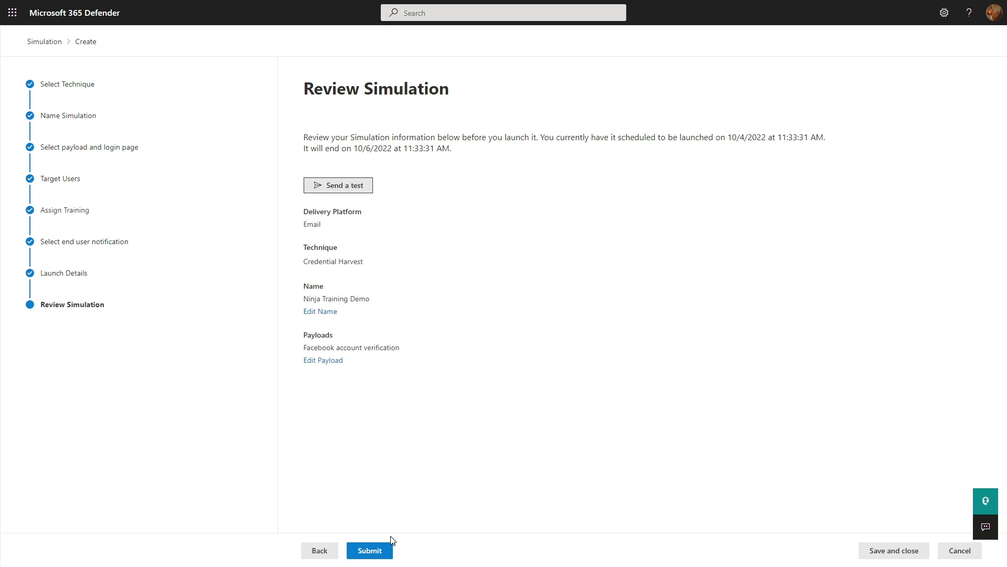
left_click(382, 554)
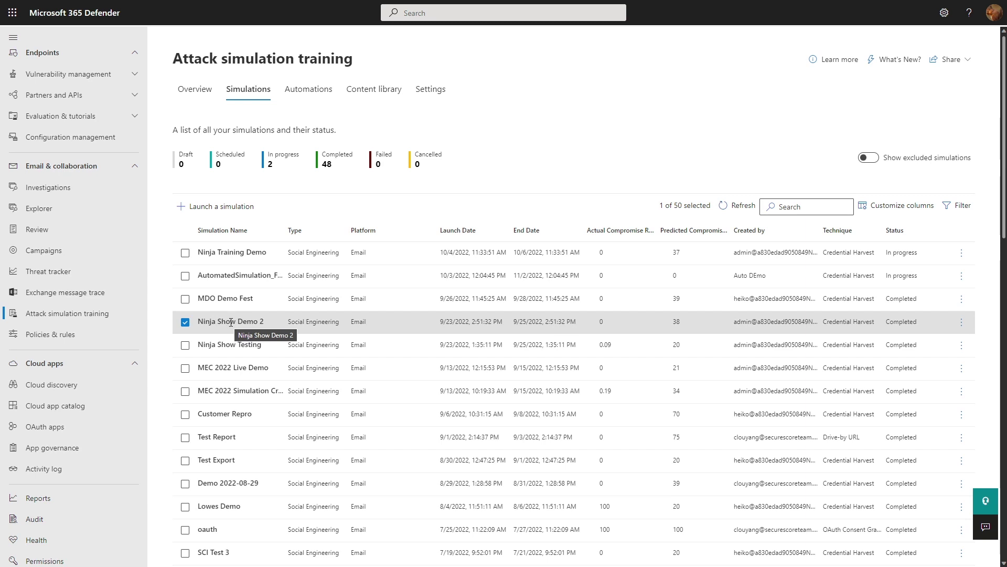
- Open the Ninja Show Demo 2 simulation report, examine its user activity and the list of targeted users, and close the report
left_click(231, 322)
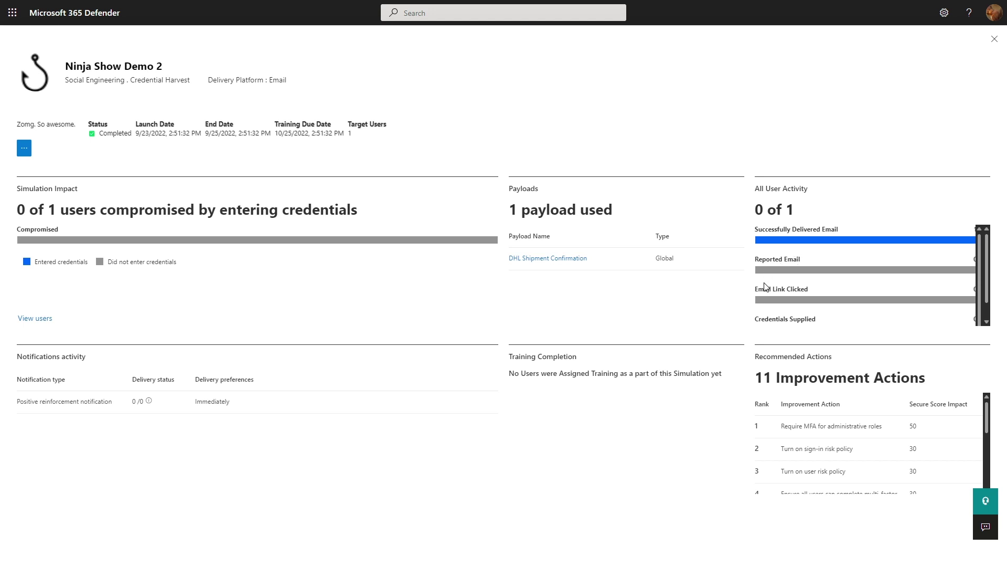
scroll(988, 288, "down", 1)
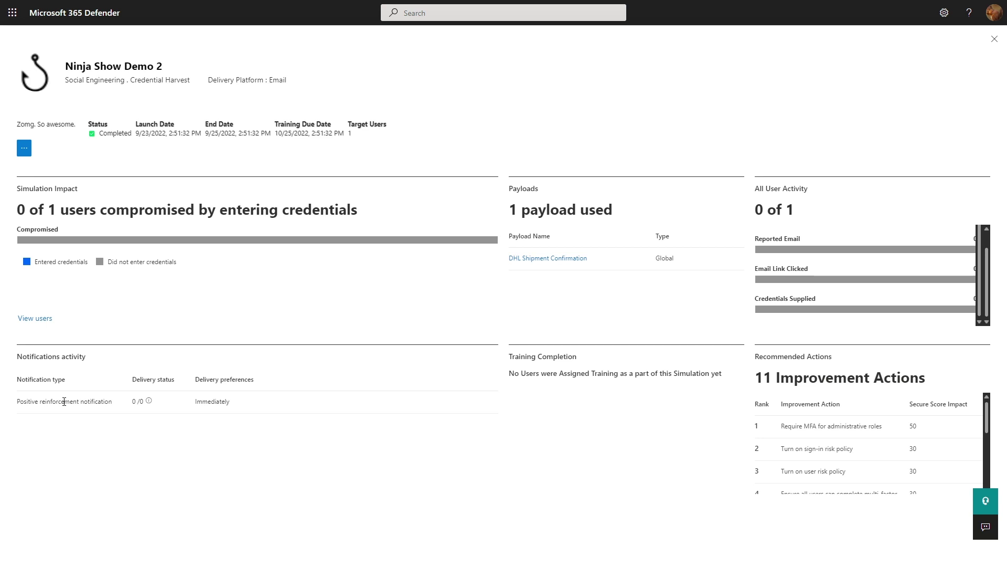
left_click(35, 320)
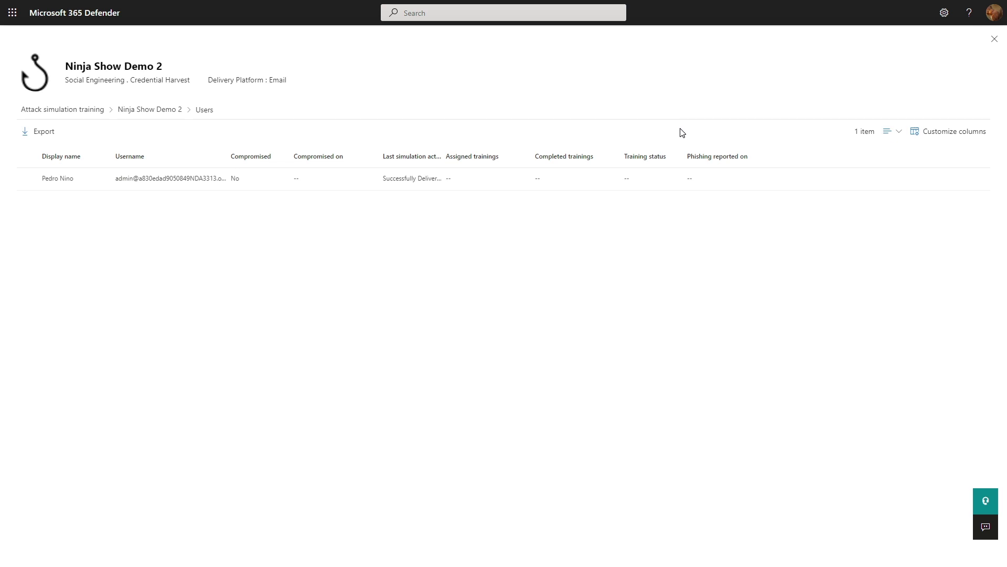
left_click(994, 39)
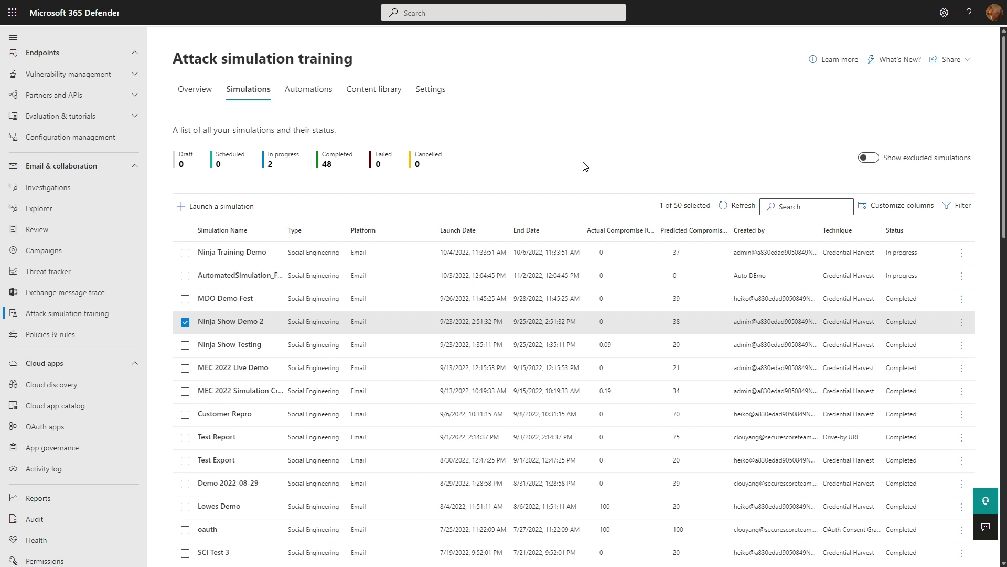
- Return to the Attack simulation training overview and examine the training completion and user coverage reports
left_click(195, 90)
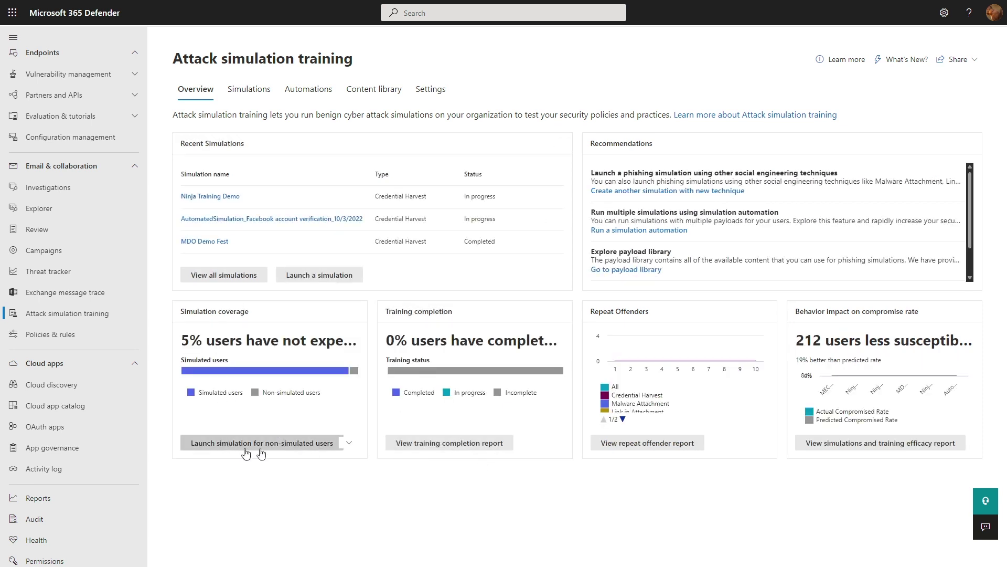
left_click(440, 450)
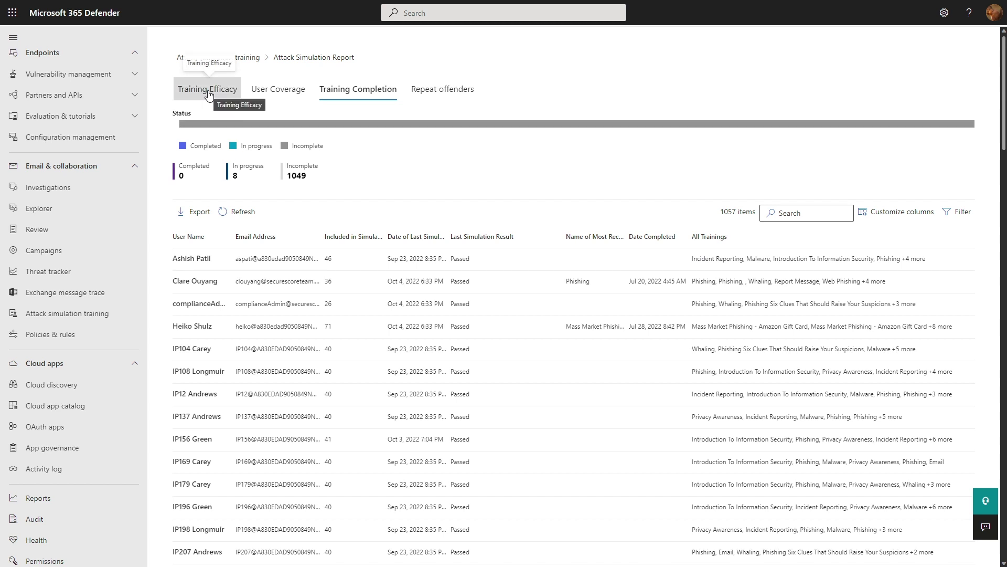
left_click(266, 90)
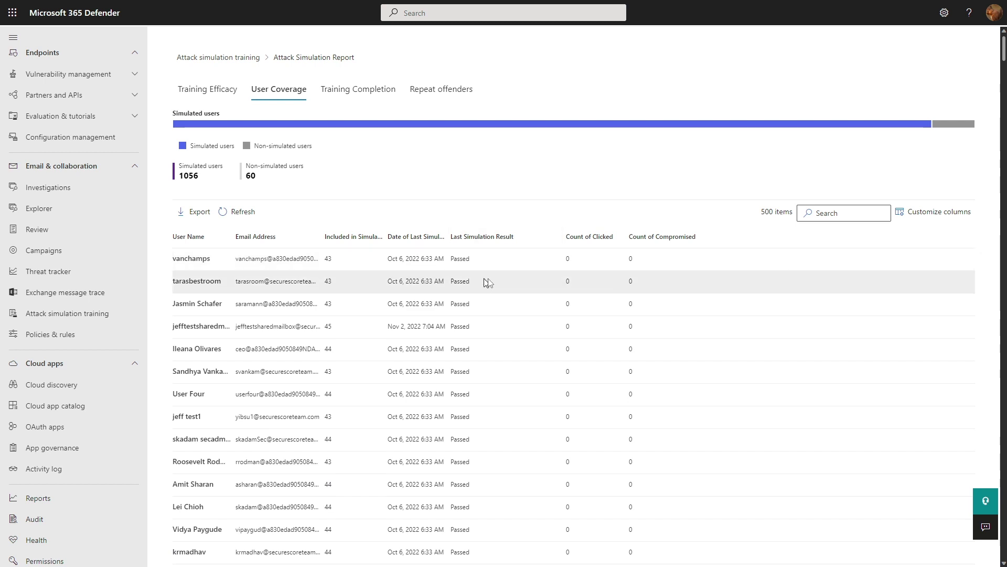
scroll(687, 462, "down", 4)
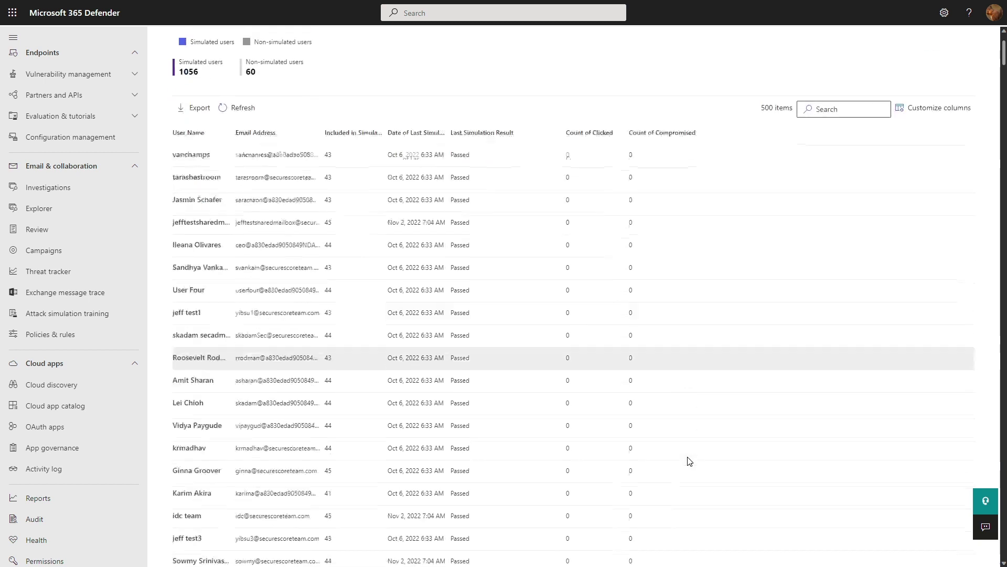
scroll(685, 454, "up", 4)
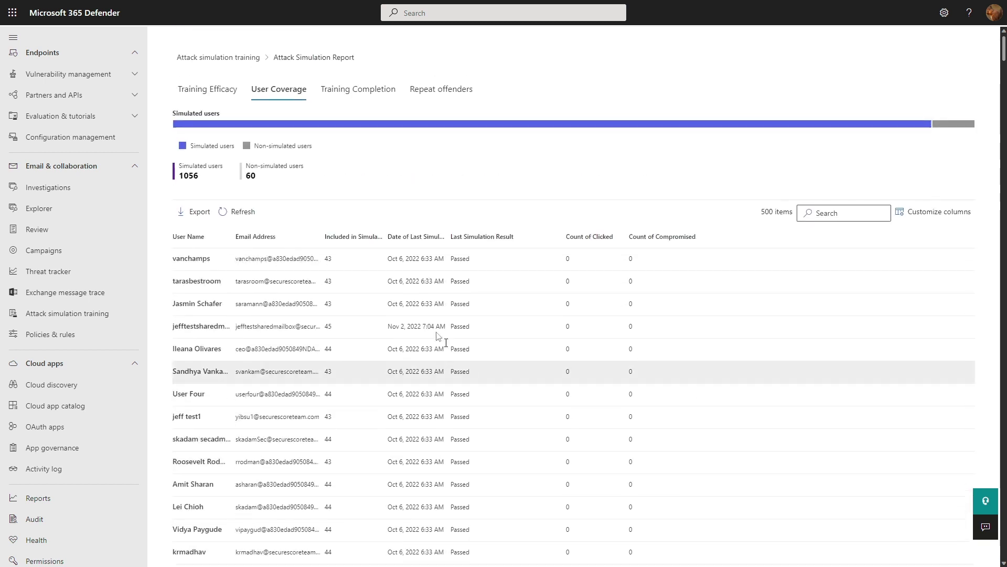
- Examine the repeat offenders report and compare actual with predicted compromise rates for the fgfdgdd simulation in the training efficacy chart
left_click(446, 90)
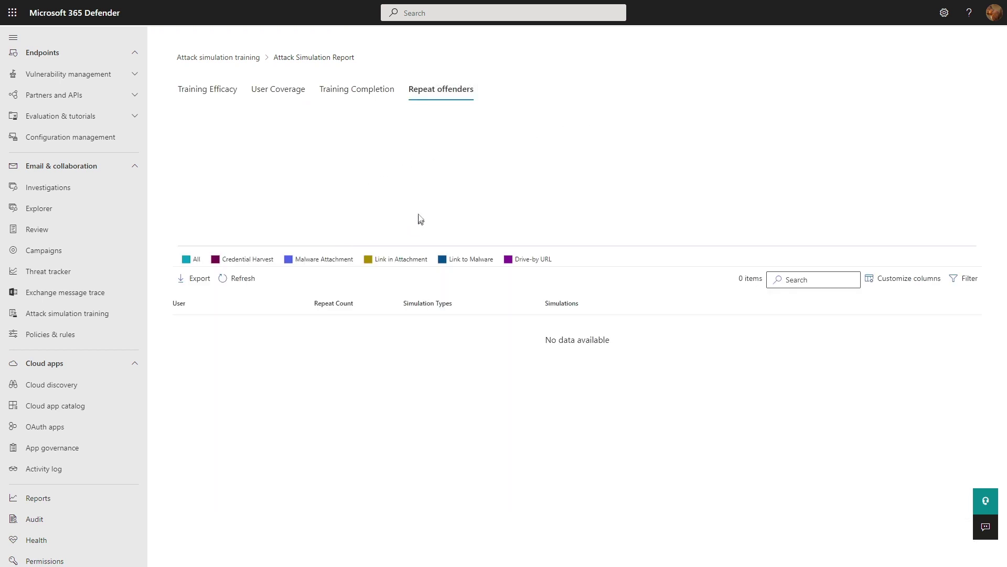
mouse_move(426, 176)
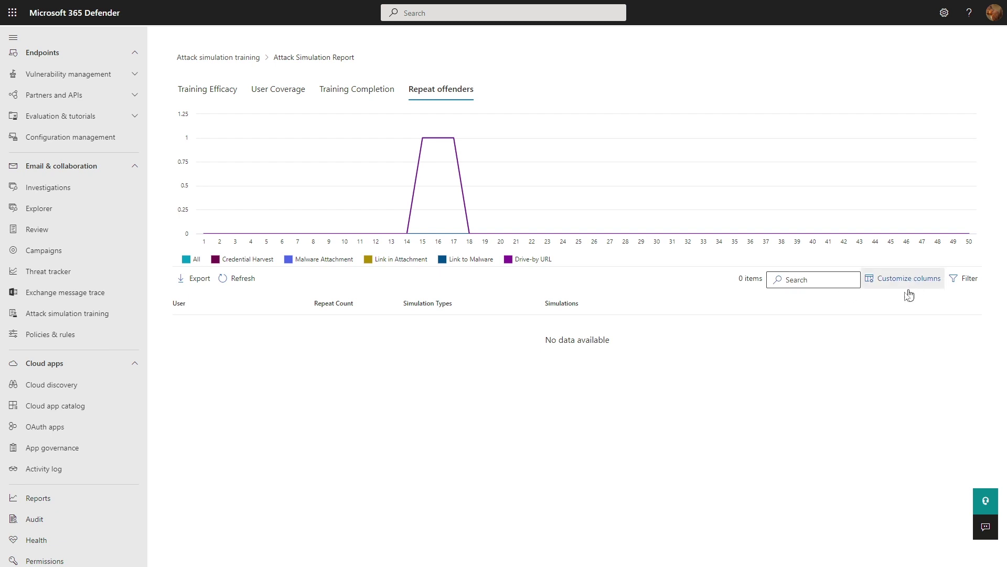
left_click(203, 91)
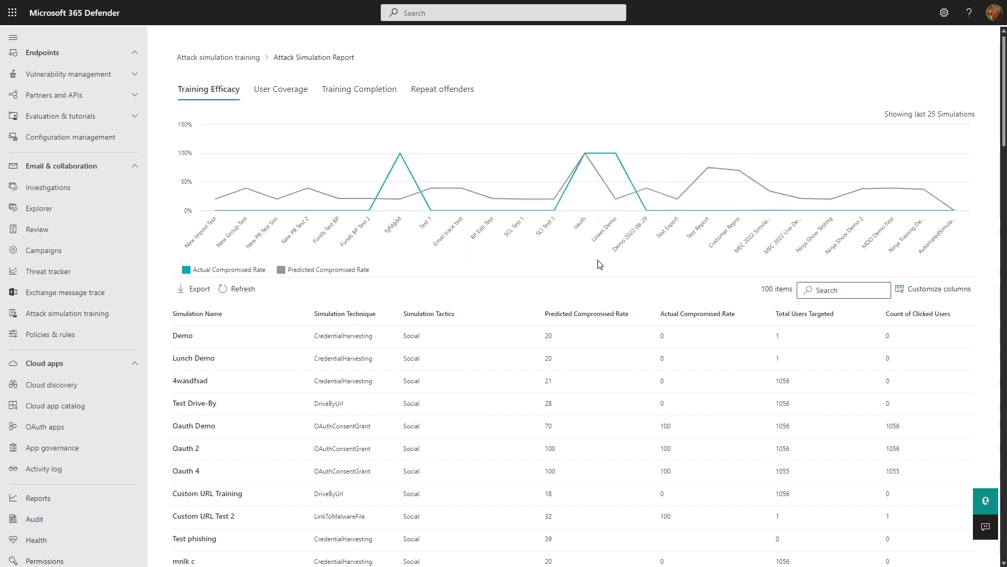
mouse_move(404, 156)
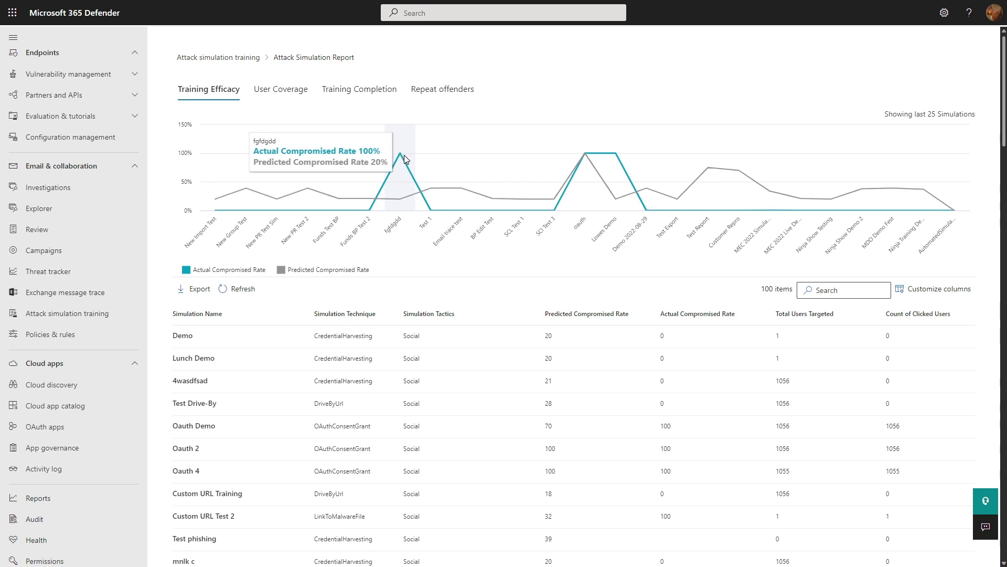